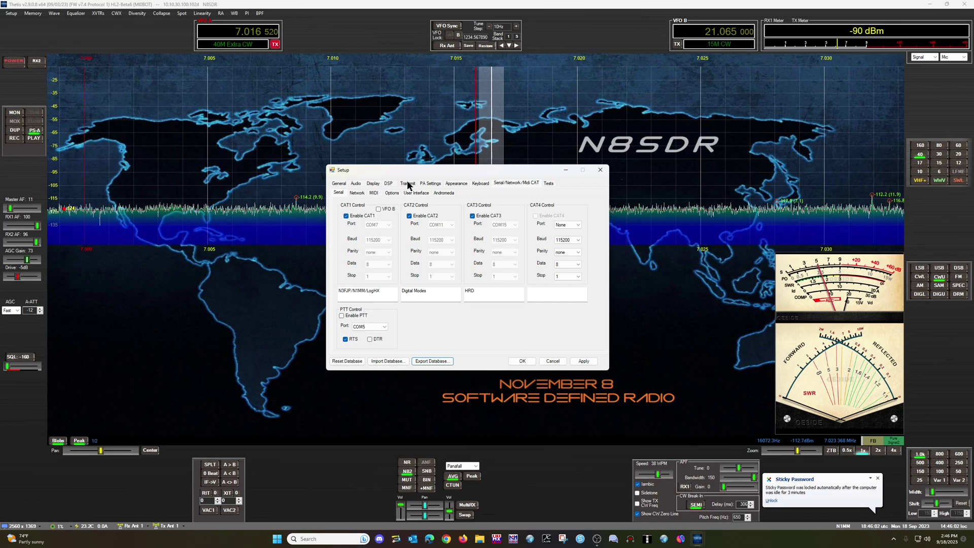
Review the General hardware, DSP CW and Audio VAC 1 pages of the setup, and close it without saving changes.
left_click(340, 183)
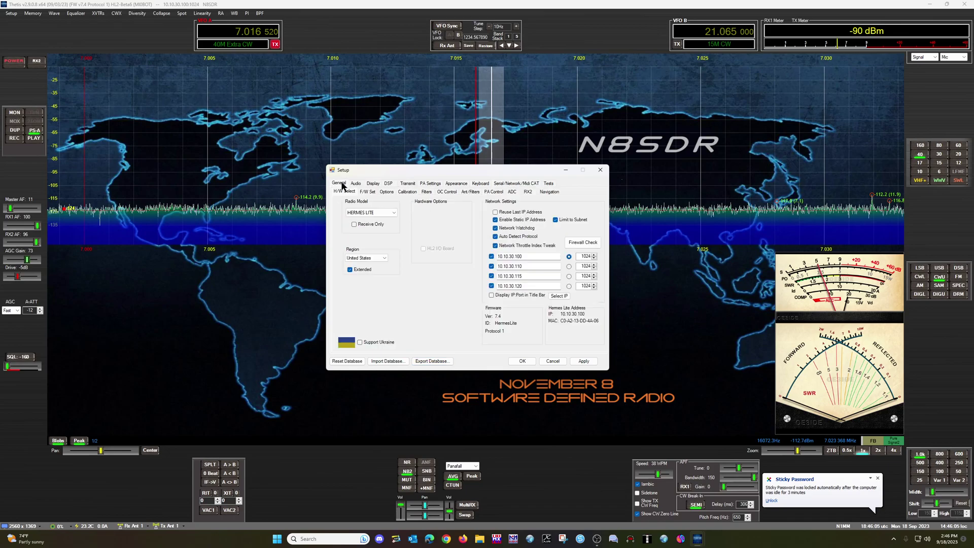
left_click(388, 182)
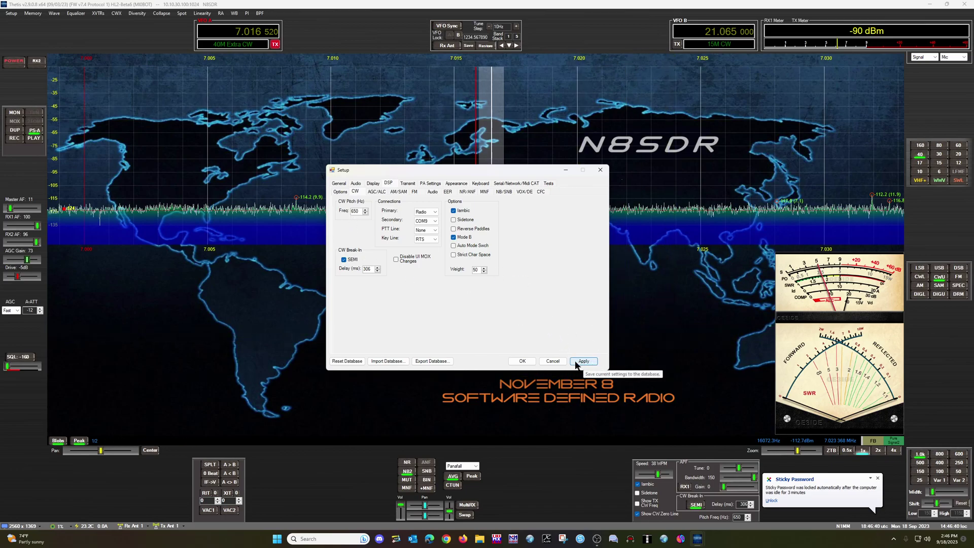
left_click(355, 183)
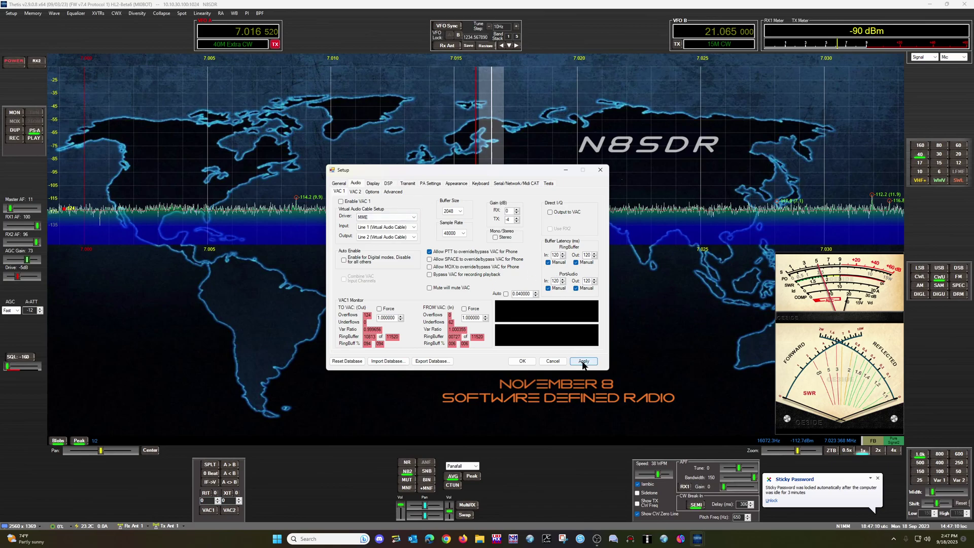
left_click(554, 362)
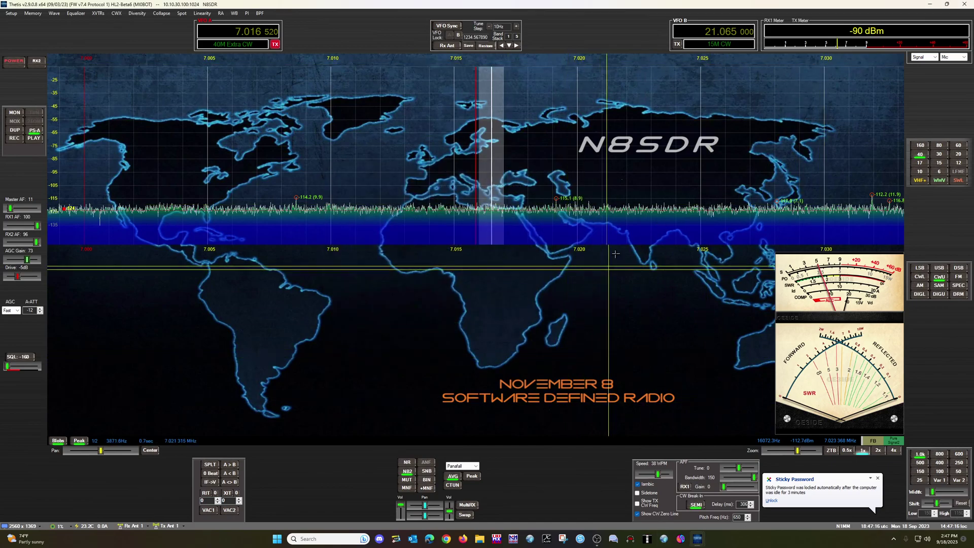
Switch to the HRD Rig Control connection dialog and remove the SDR-RADIO preset, confirming the deletion.
left_click(932, 5)
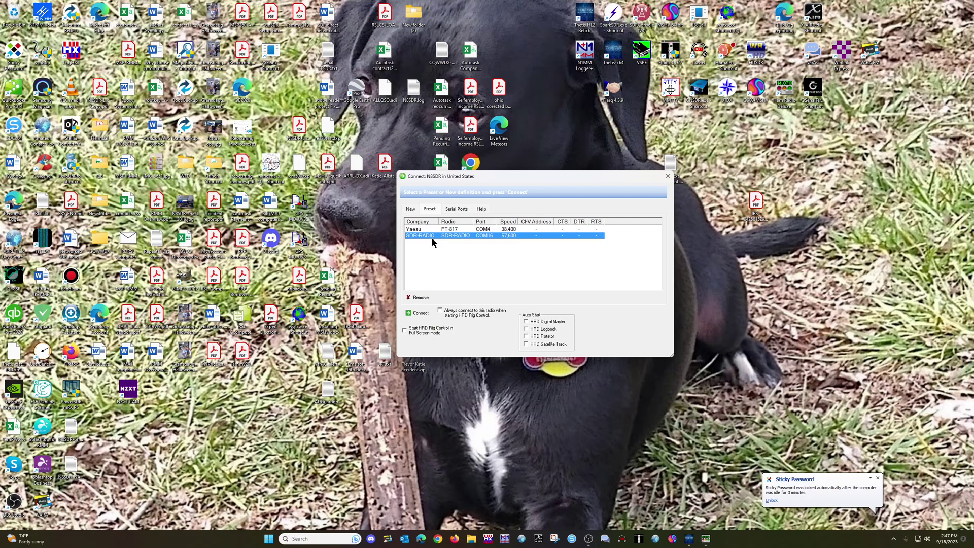
left_click(420, 298)
left_click(531, 284)
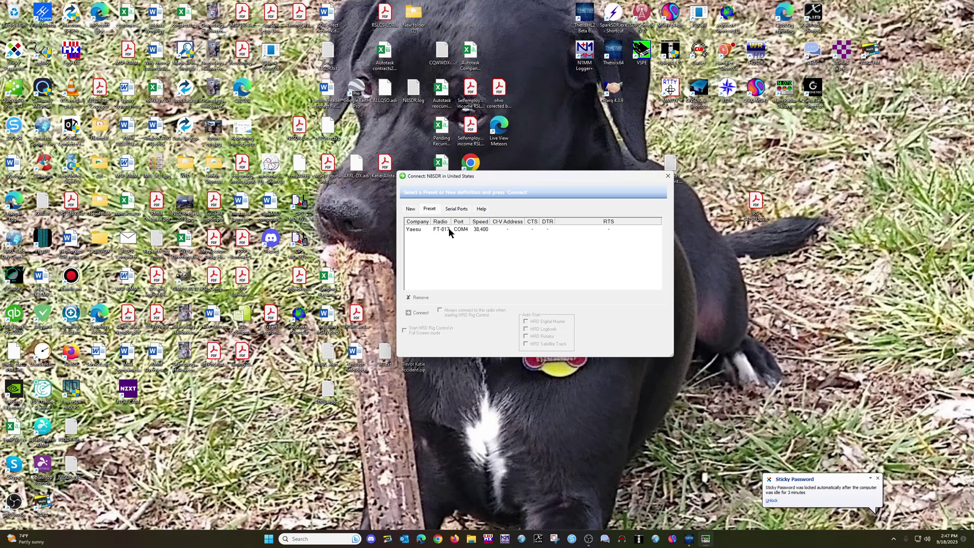
Start a new connection definition with SDR-RADIO as both the company and the radio.
left_click(448, 229)
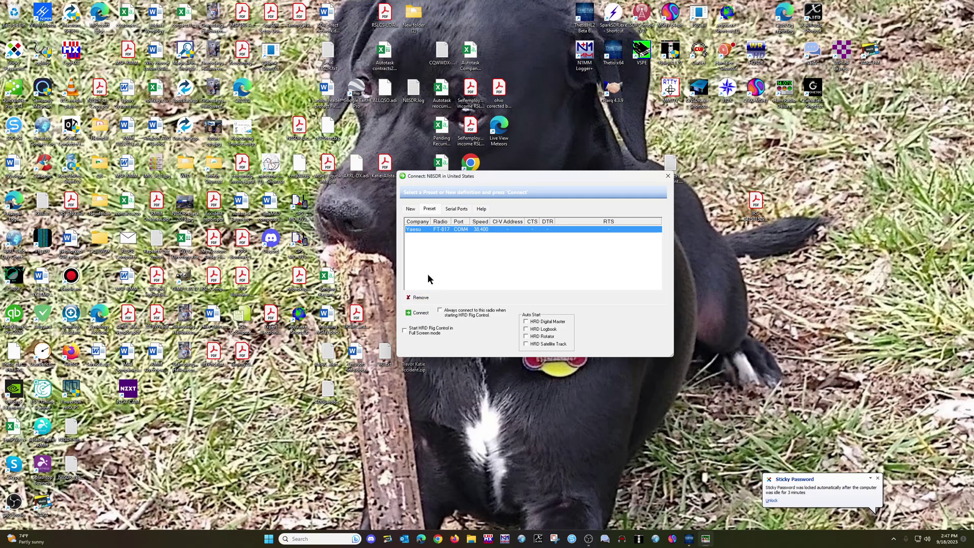
left_click(411, 209)
left_click(471, 221)
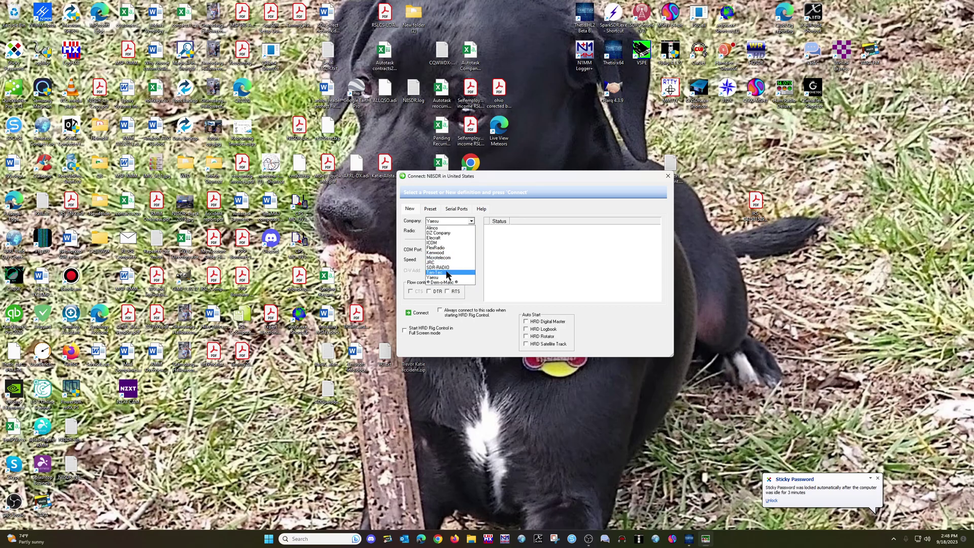
left_click(449, 267)
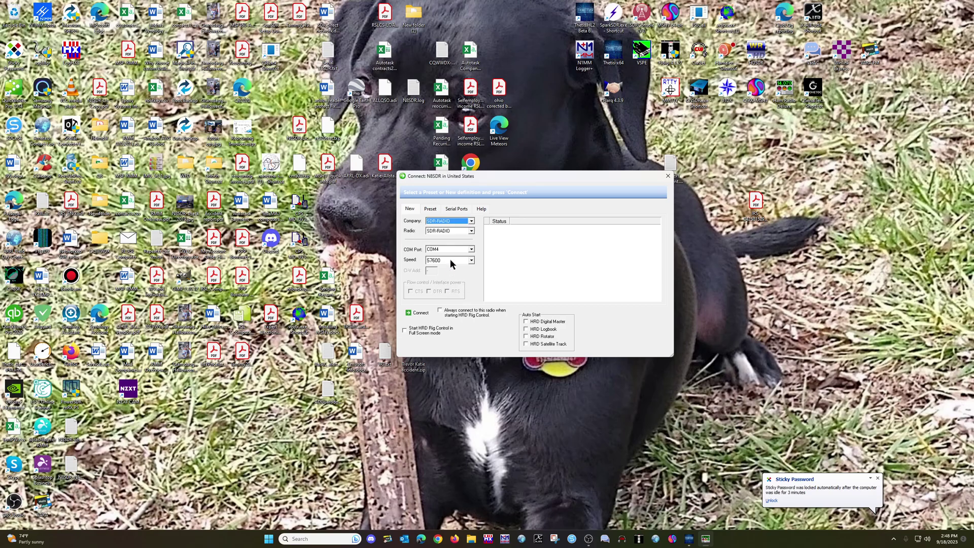
left_click(471, 232)
left_click(470, 237)
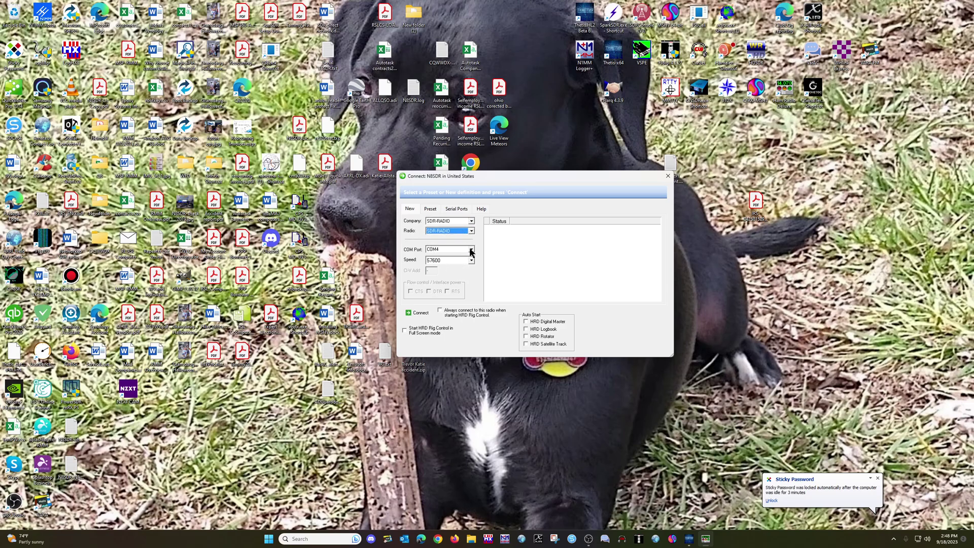
Show the serial CAT port settings of the Thetis setup side by side with the HRD connection dialog.
left_click(471, 249)
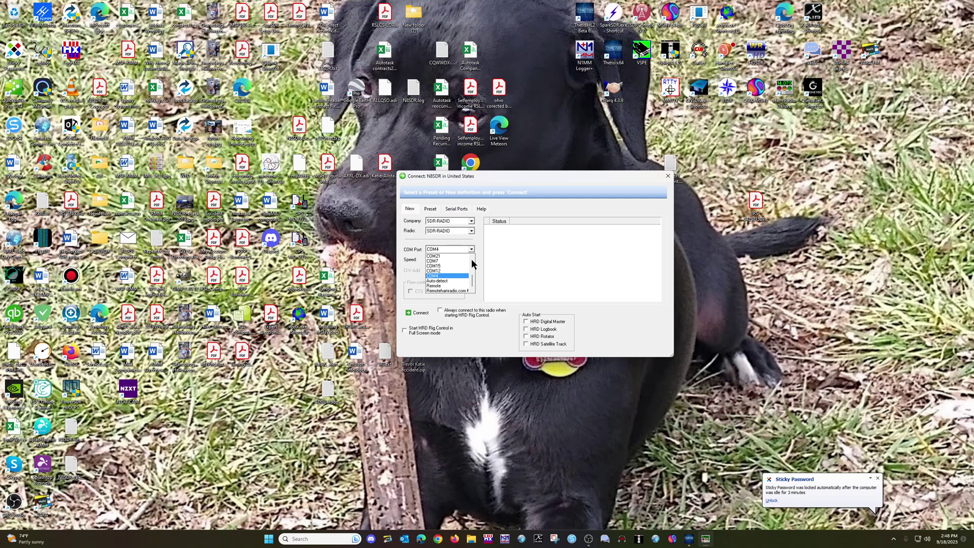
mouse_move(689, 539)
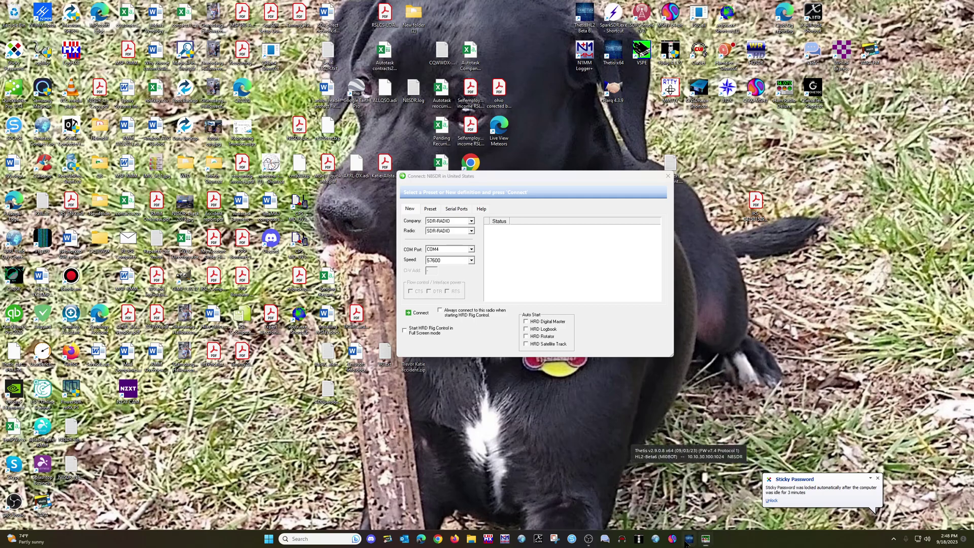
left_click(672, 517)
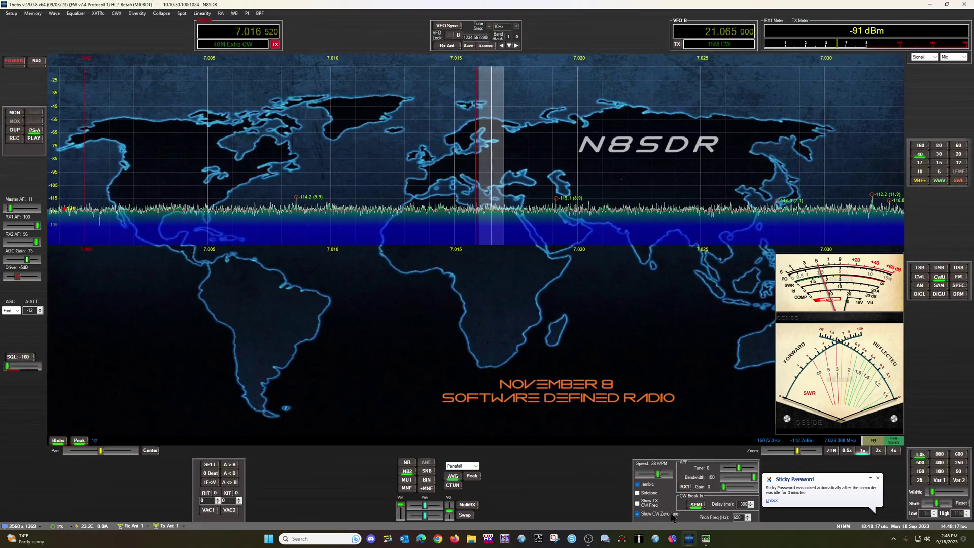
left_click(709, 538)
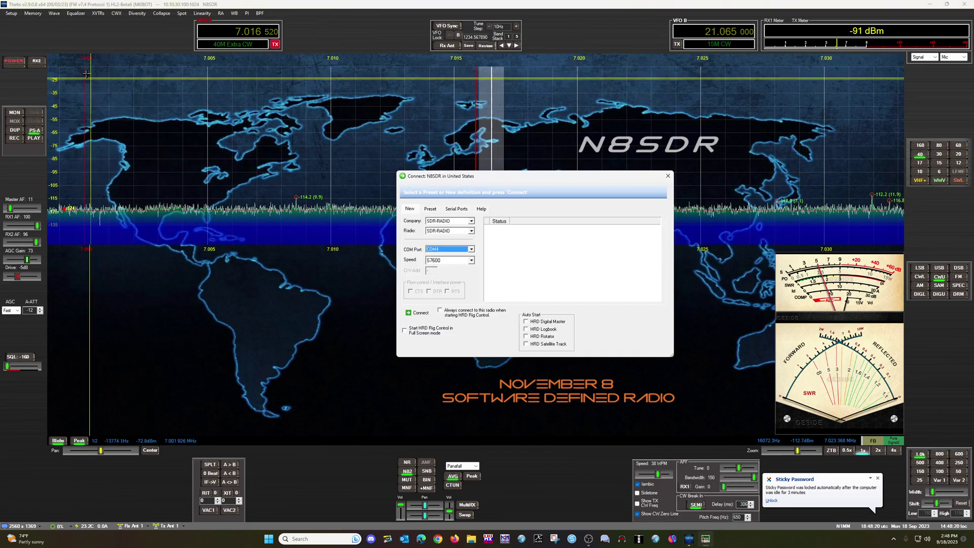
left_click(12, 15)
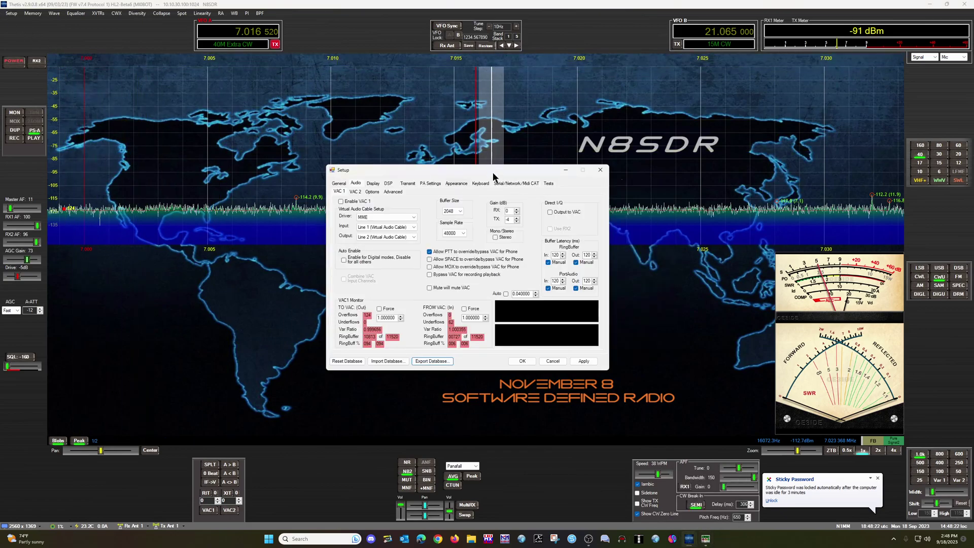
left_click_drag(481, 173, 263, 137)
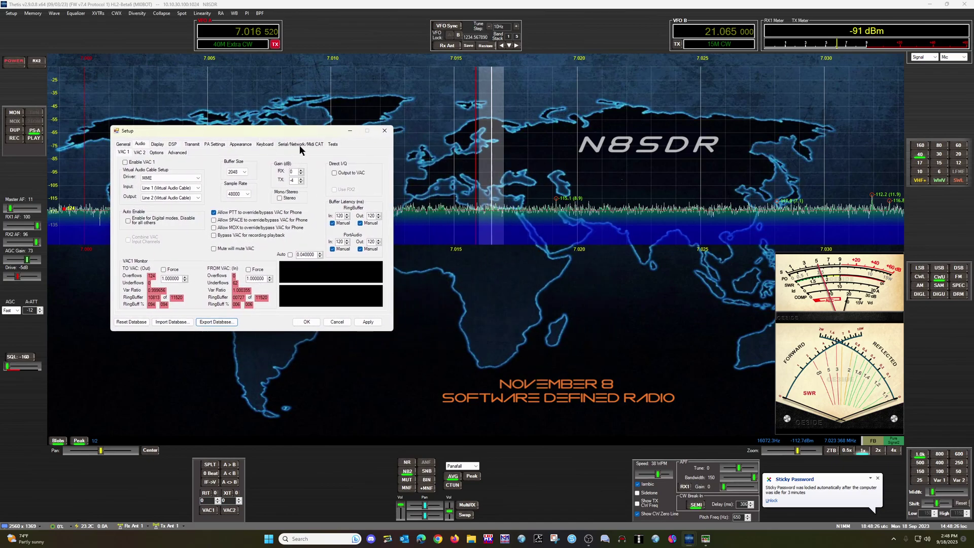
left_click(299, 145)
left_click(708, 542)
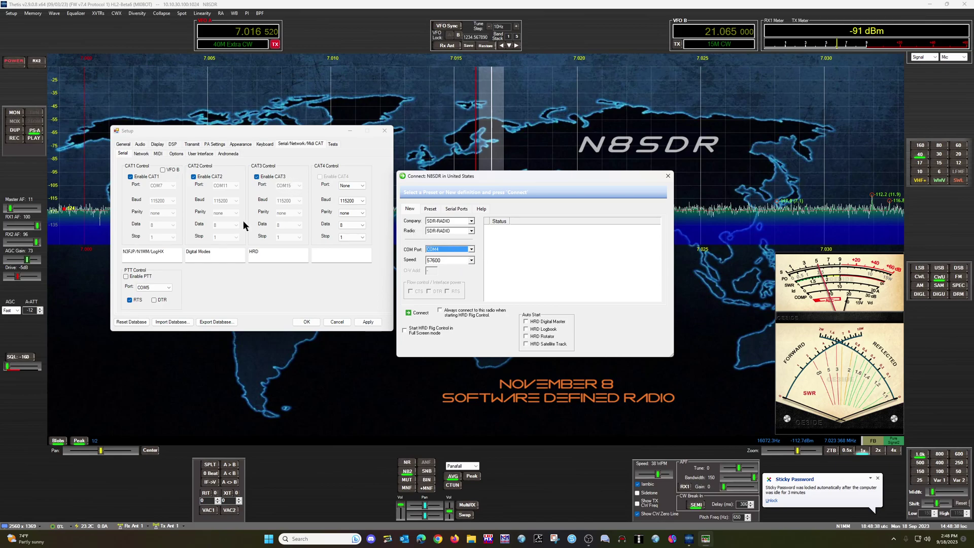
Set the new connection's COM port to COM16 and its speed to Auto-detect.
left_click(472, 249)
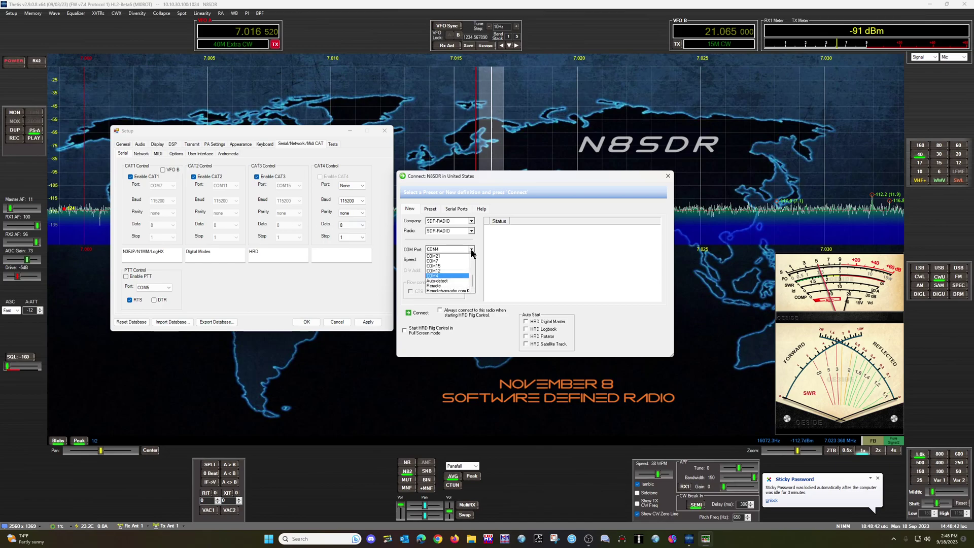
scroll(448, 271, "up", 1)
scroll(449, 272, "up", 3)
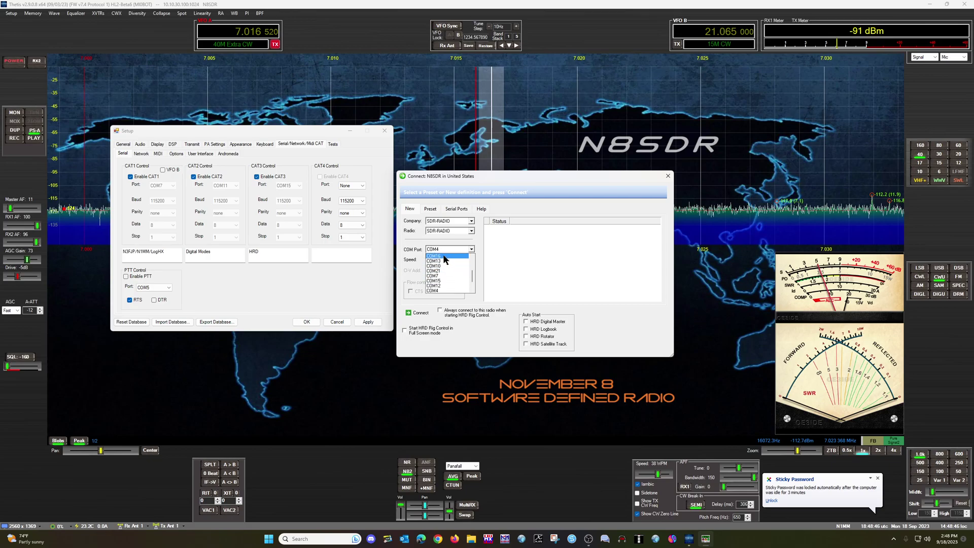
left_click(453, 271)
left_click(470, 260)
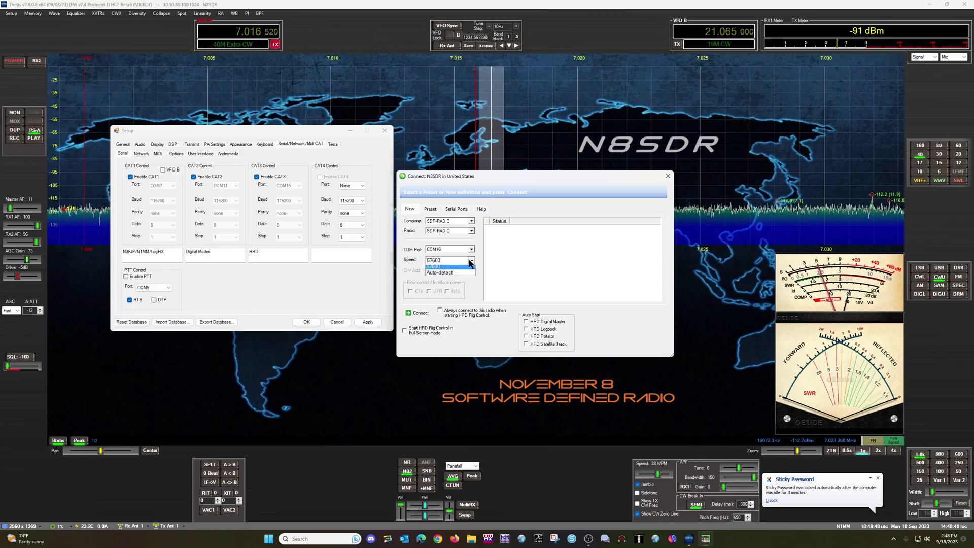
left_click(440, 274)
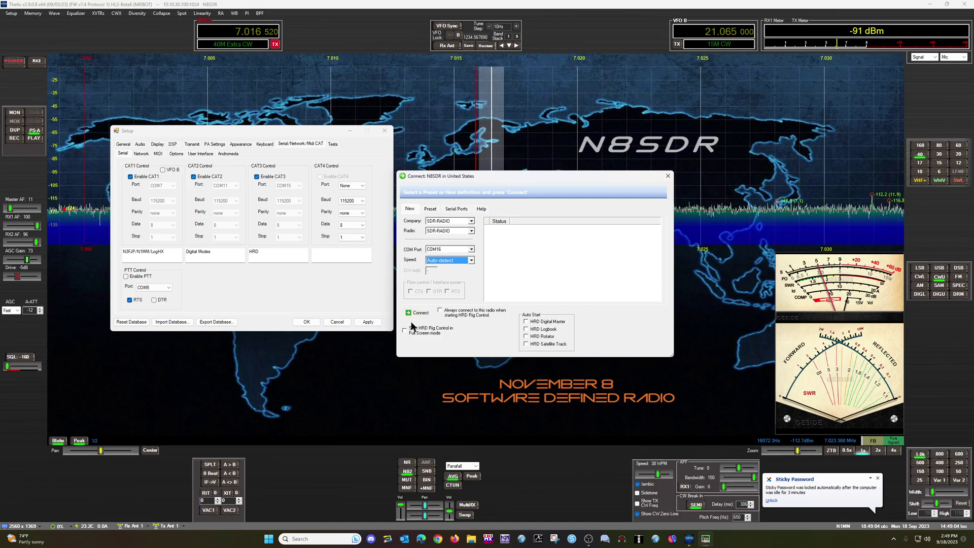
Close the Thetis setup and power on the radio, and connect HRD Rig Control with the new SDR-RADIO definition.
left_click(384, 130)
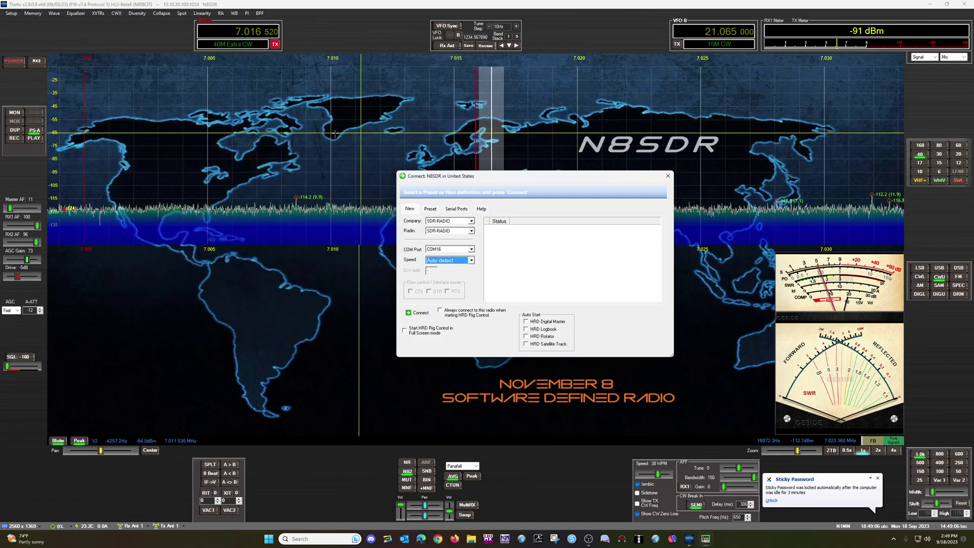
left_click(8, 62)
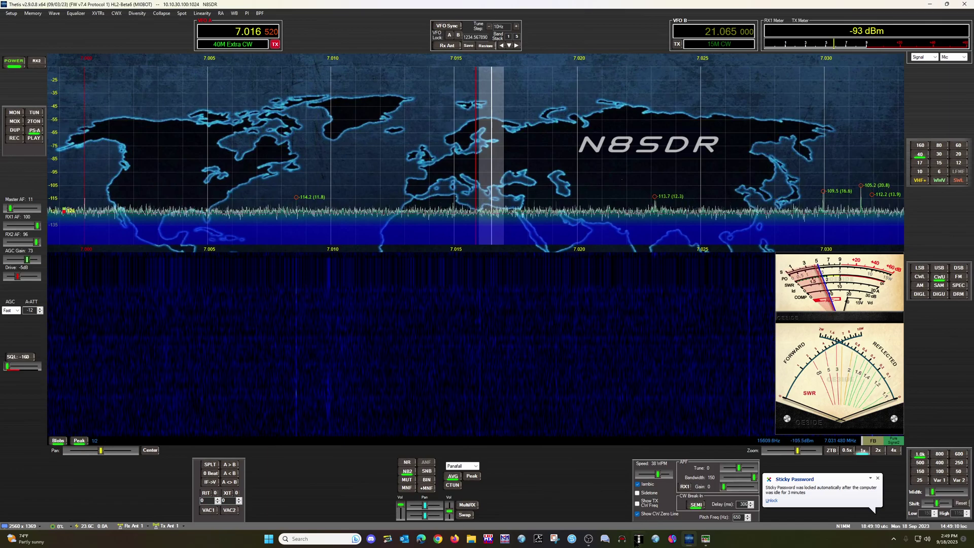
left_click(638, 539)
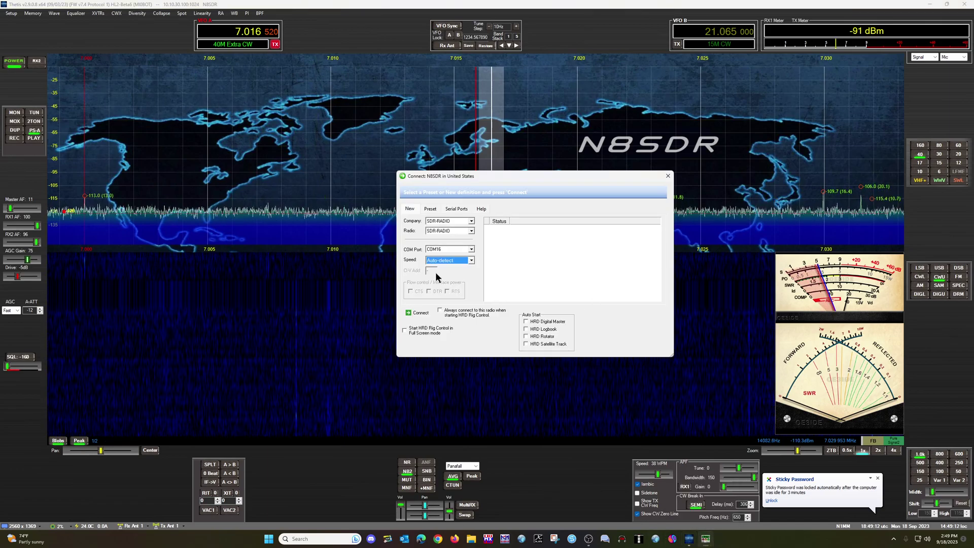
left_click(412, 311)
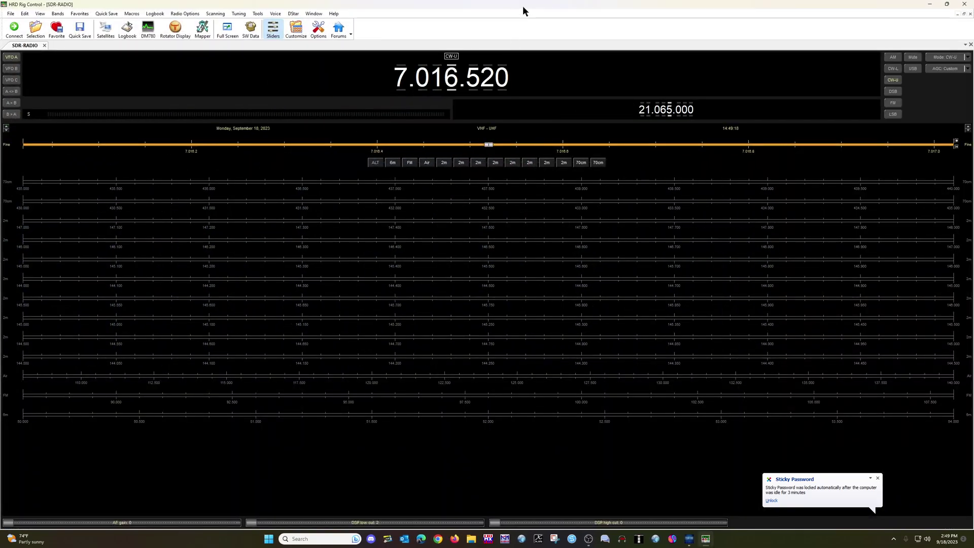
Place the HRD Rig Control window over Thetis and test frequency tracking by tuning VFO A up to 7.055.520 and back to 7.015.520.
left_click_drag(522, 5, 487, 153)
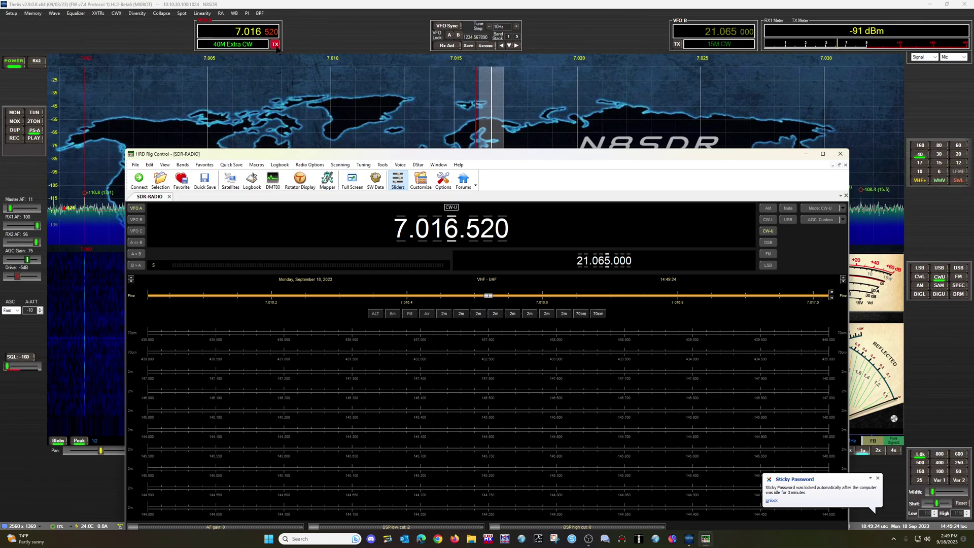
scroll(450, 234, "down", 1)
scroll(451, 234, "down", 4)
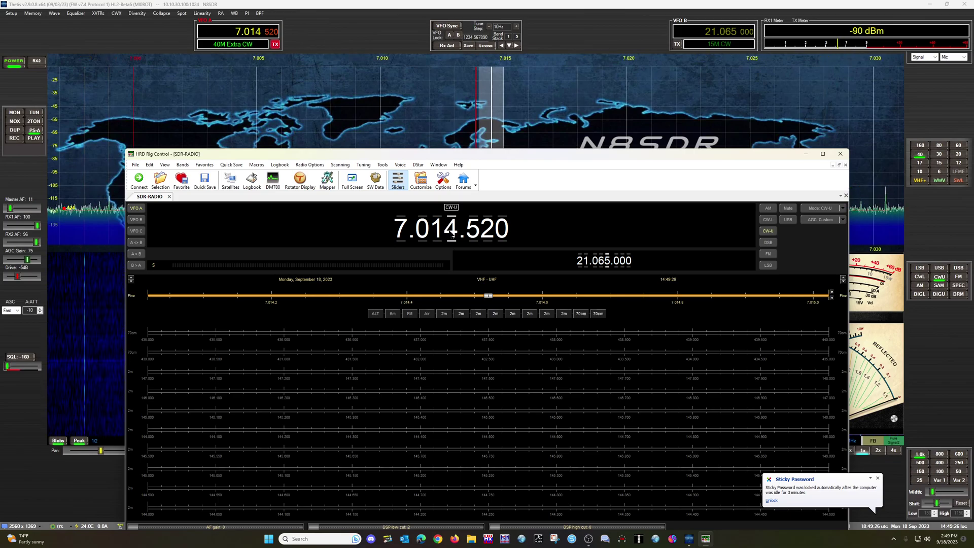
scroll(450, 234, "up", 2)
scroll(450, 234, "up", 2)
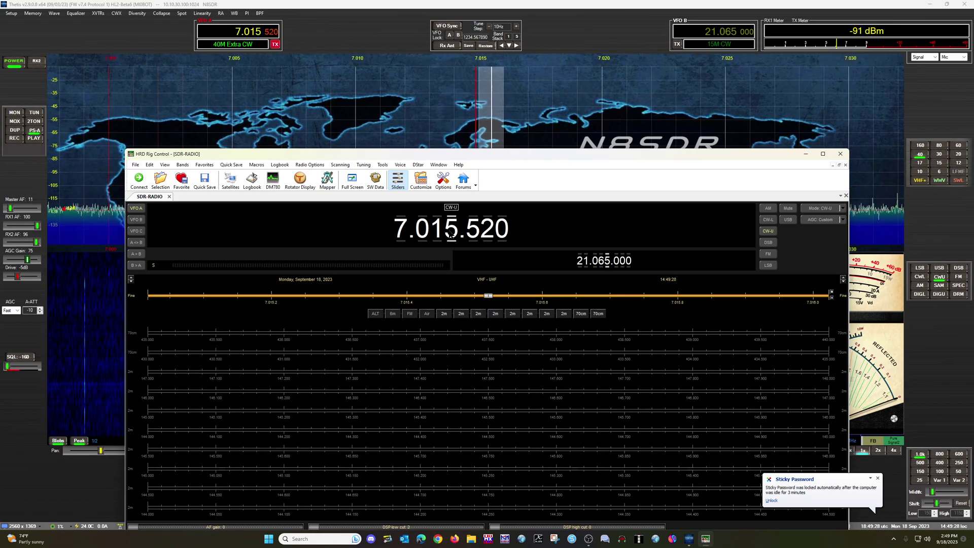
scroll(253, 36, "up", 4)
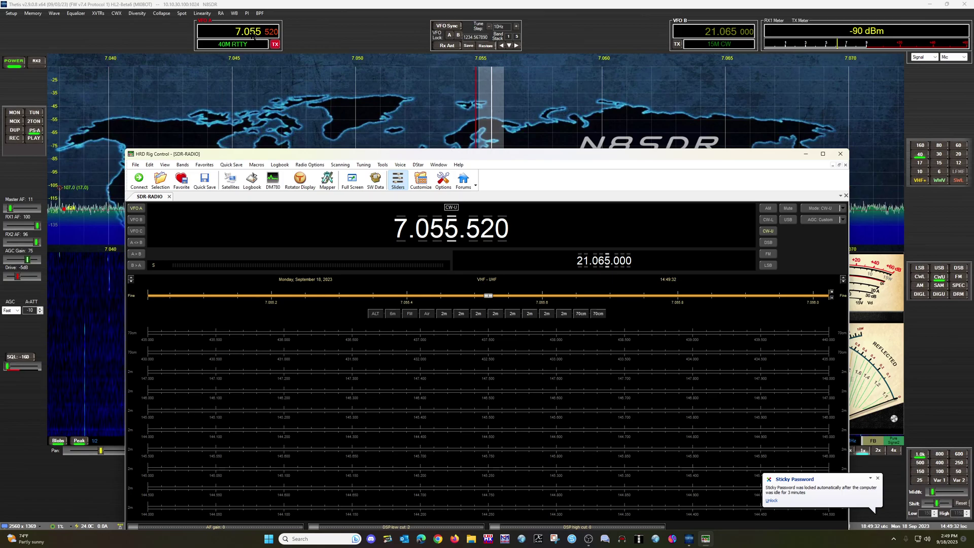
scroll(253, 37, "down", 4)
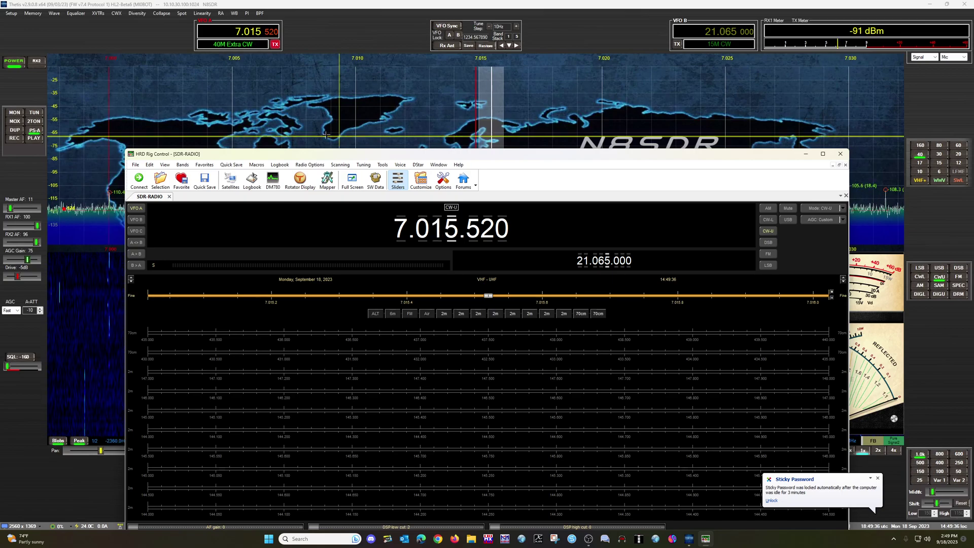
Lower the Master AF volume in Thetis to 7 and bring HRD Rig Control back in front.
left_click(10, 208)
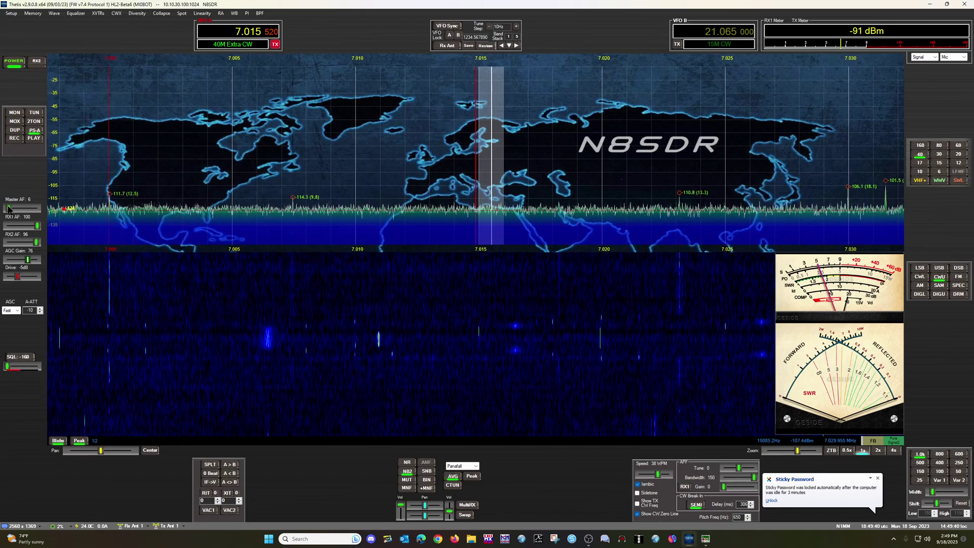
scroll(16, 209, "down", 2)
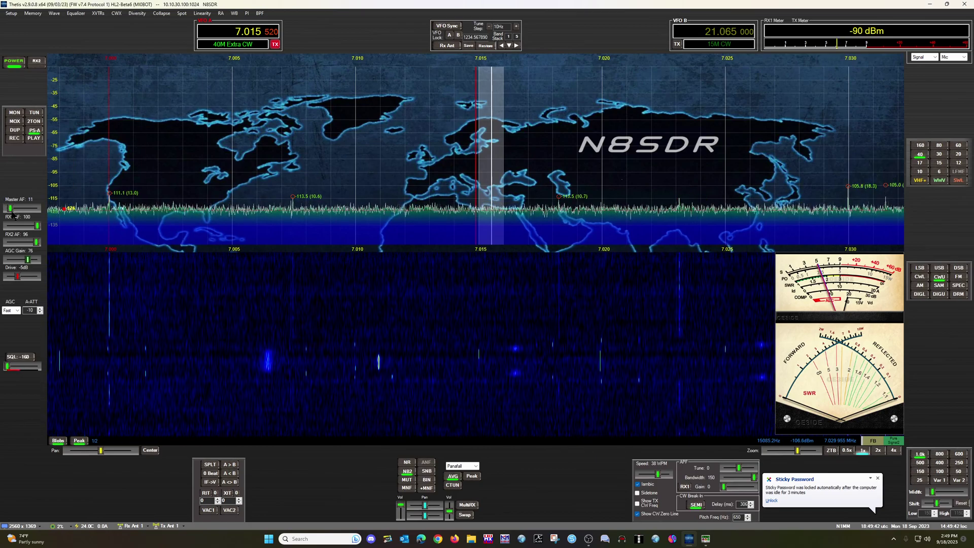
scroll(14, 208, "down", 2)
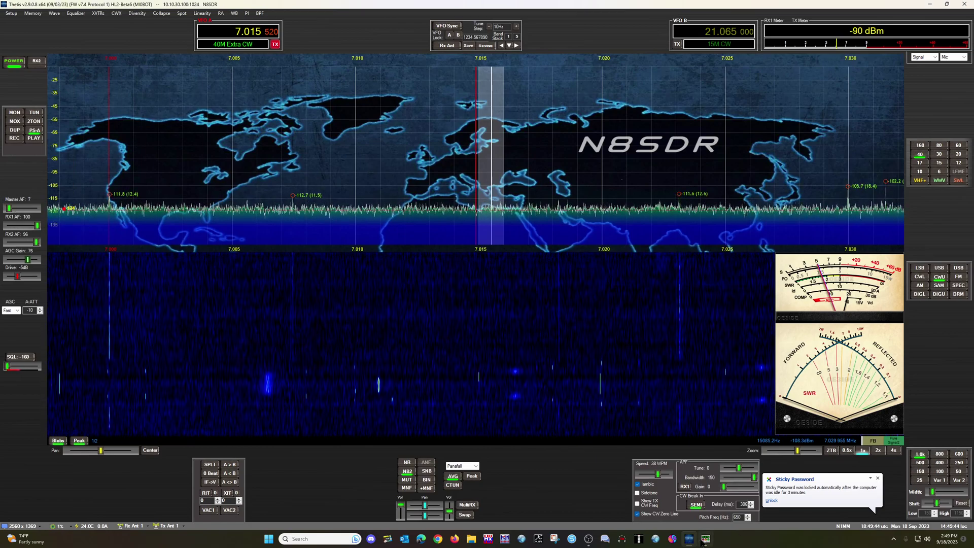
mouse_move(704, 541)
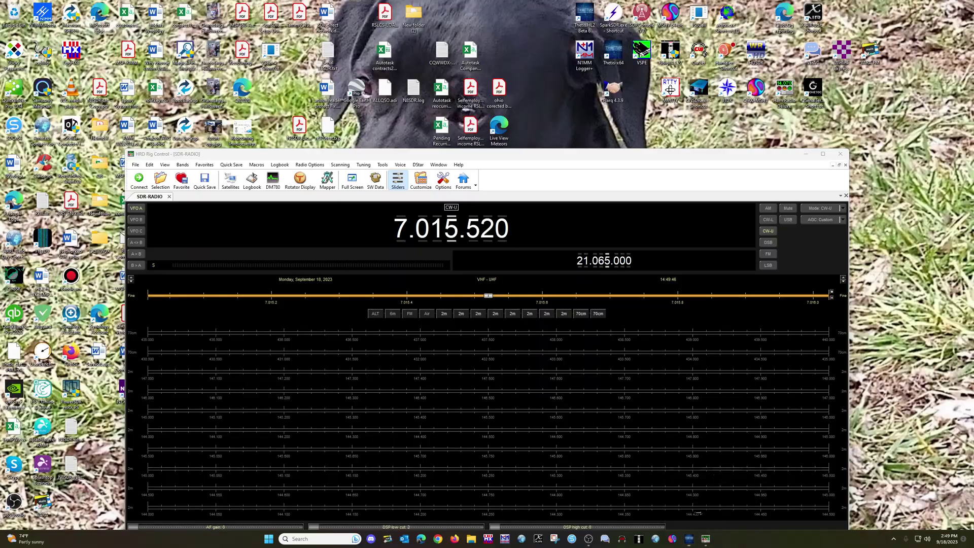
left_click(681, 489)
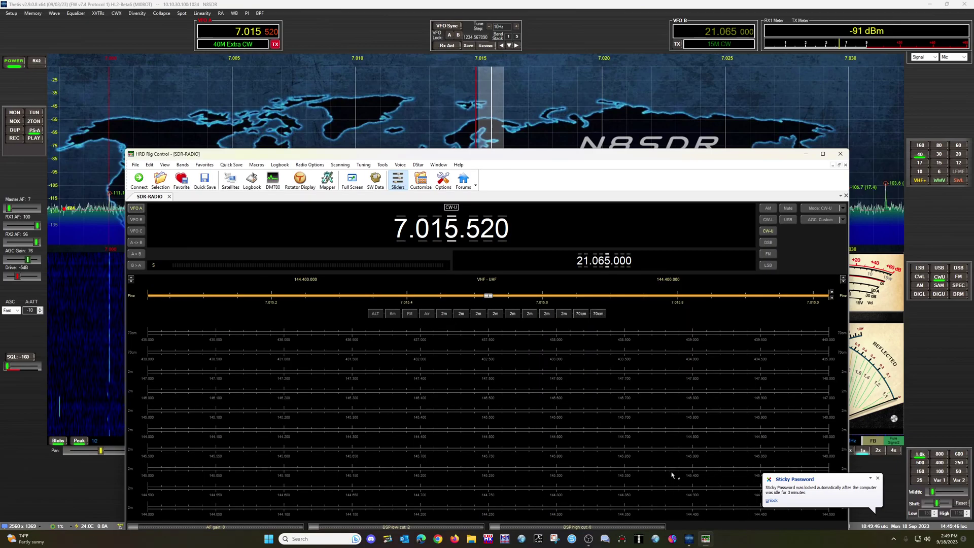
Move HRD Rig Control up, launch DM780 from it, and review its Soundcard and Modes + IDs program options.
left_click_drag(586, 154, 557, 84)
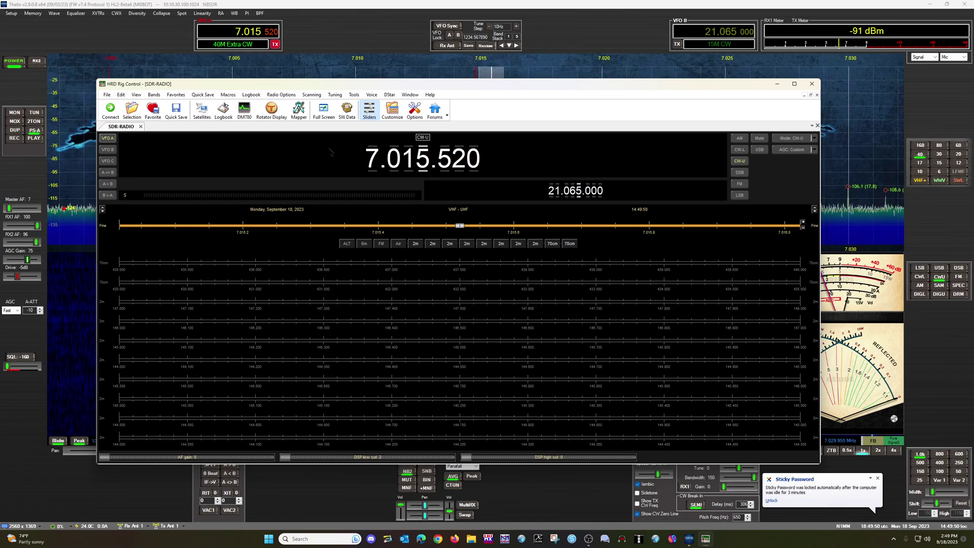
left_click(242, 115)
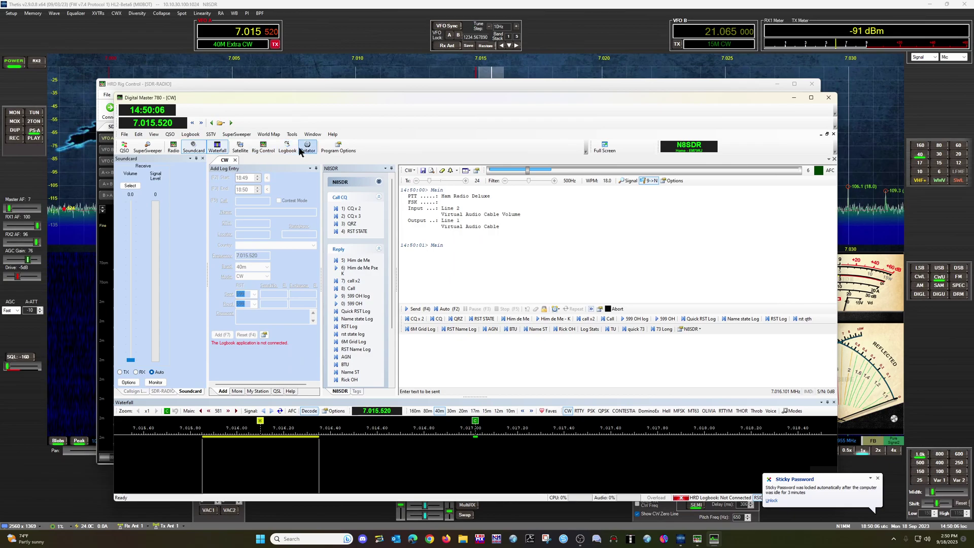
left_click(339, 147)
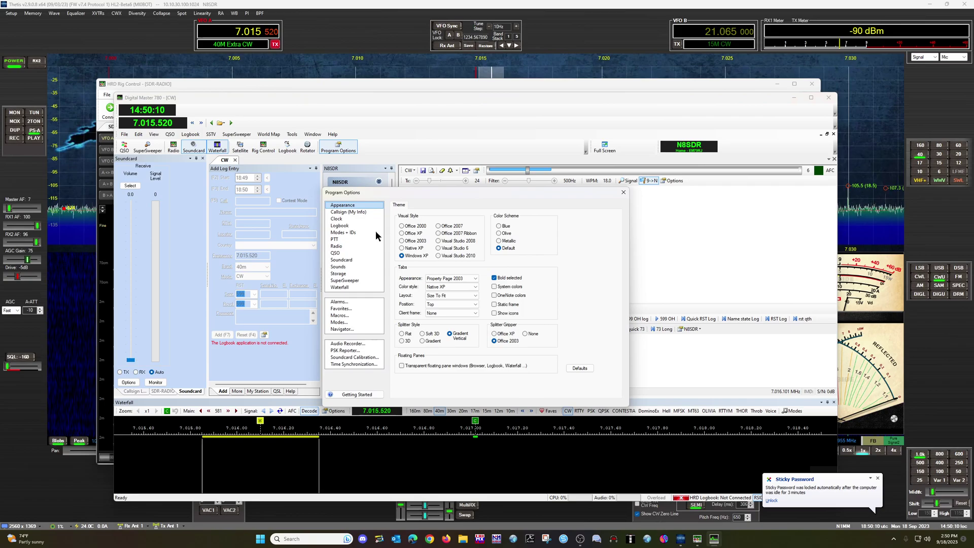
left_click(341, 260)
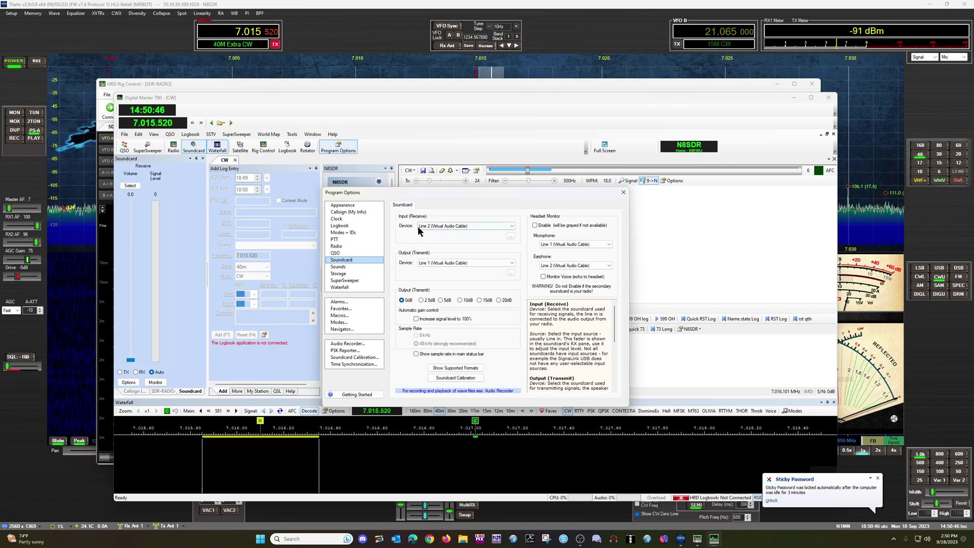
left_click(347, 234)
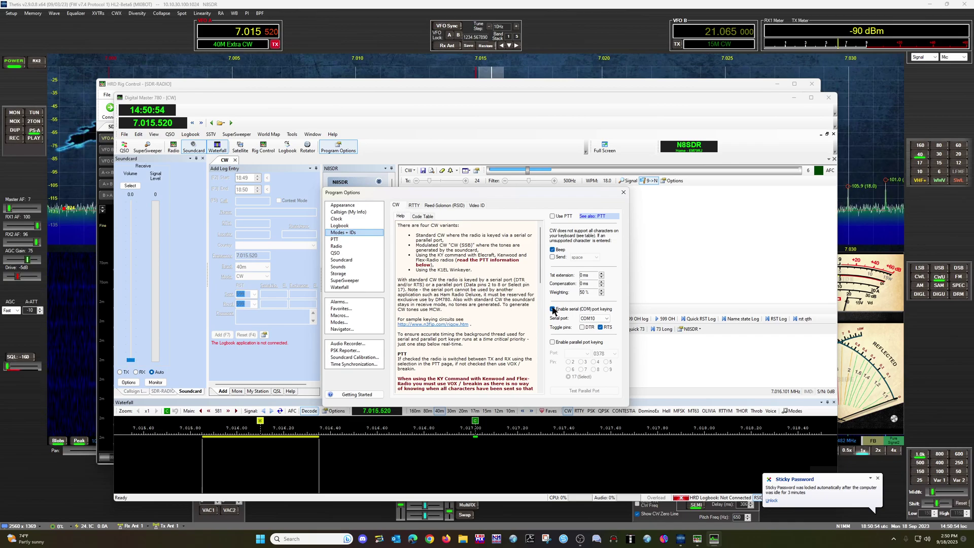
Switch to Thetis and open its Setup at the DSP CW connection settings.
left_click(680, 539)
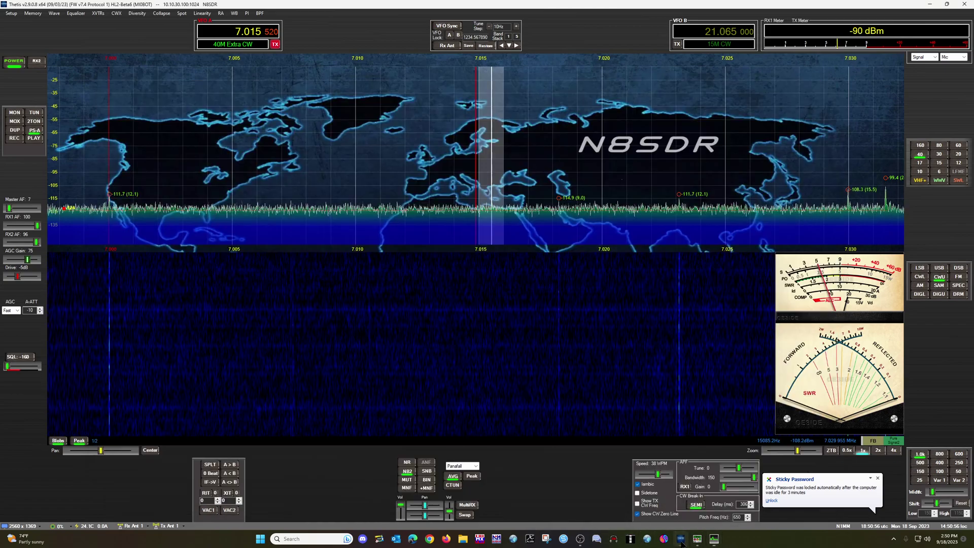
left_click(680, 541)
left_click(680, 540)
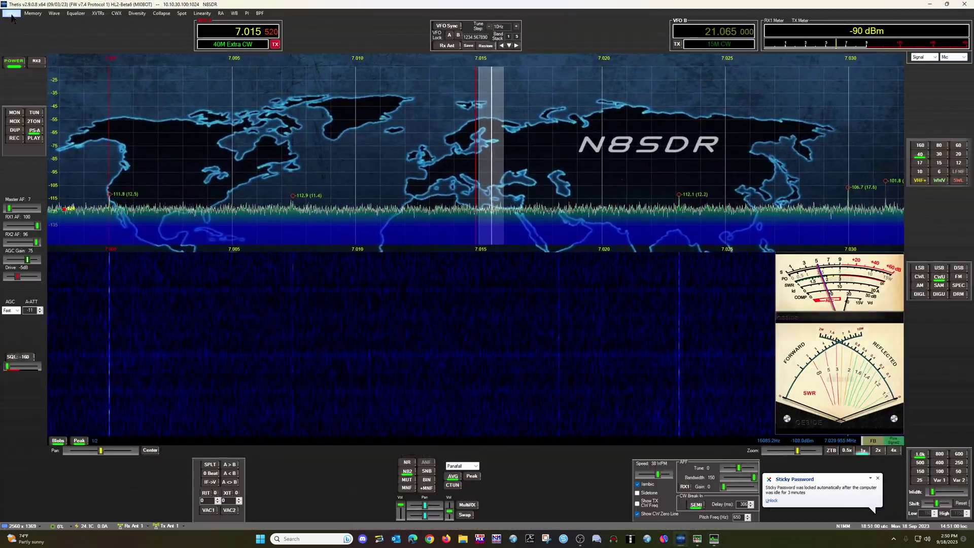
left_click(11, 13)
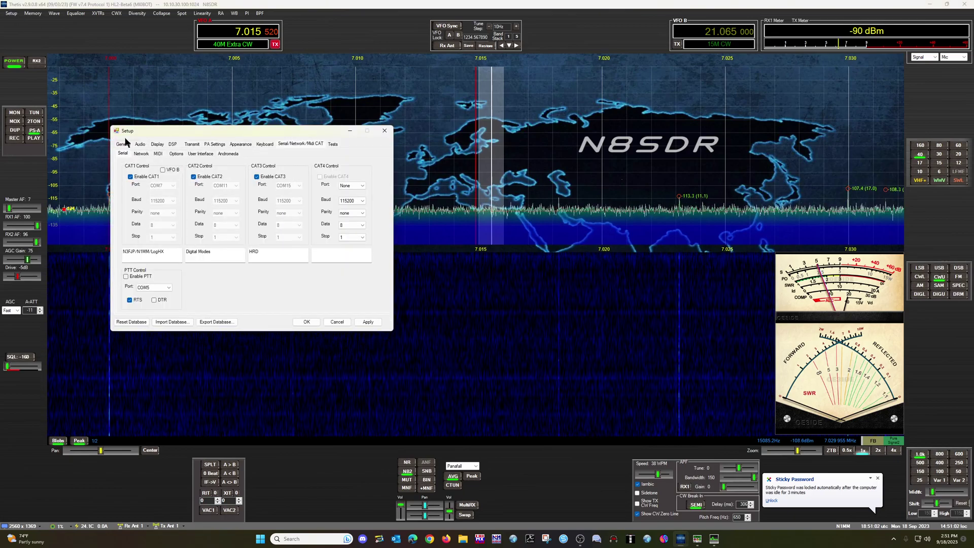
left_click(172, 144)
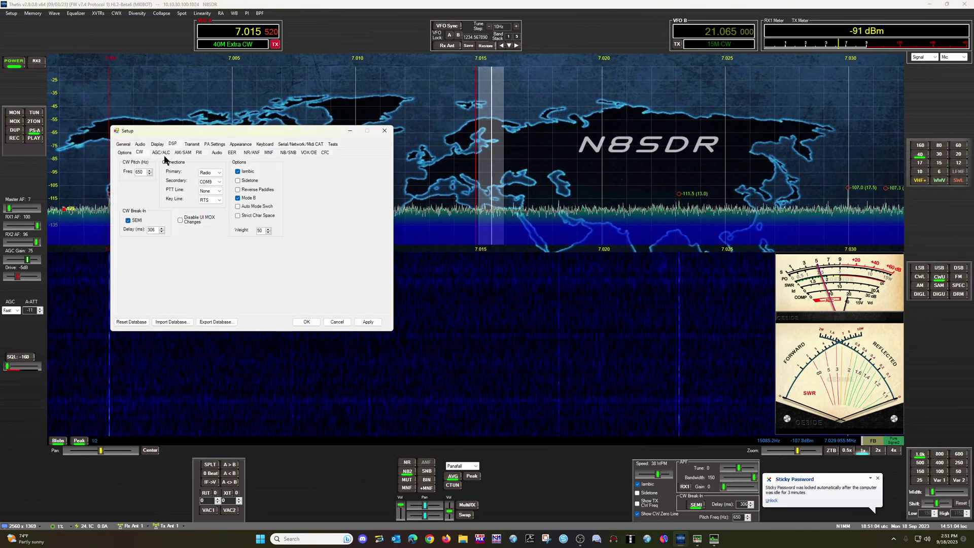
Place DM780's Program Options beside the Thetis Setup window to compare their CW serial port and key line settings.
left_click(712, 541)
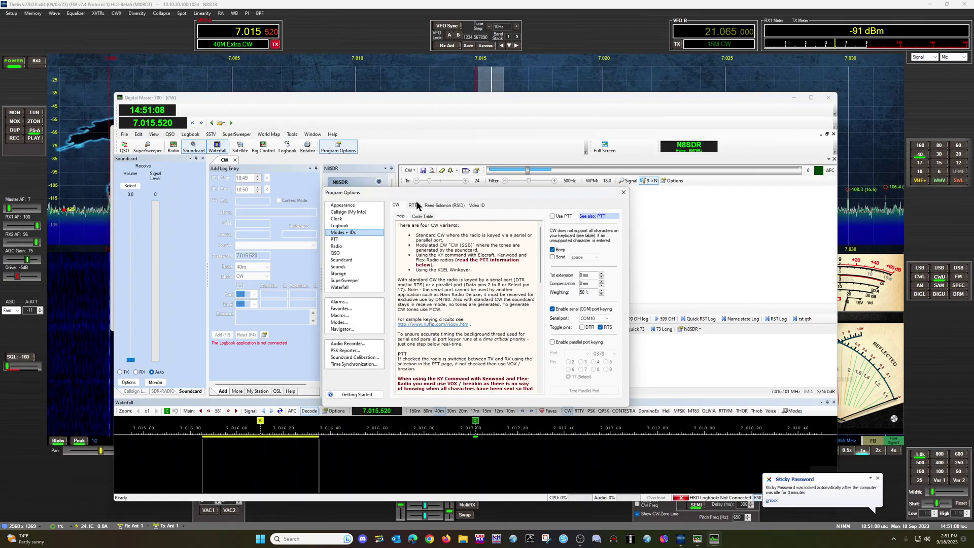
left_click_drag(448, 196, 721, 174)
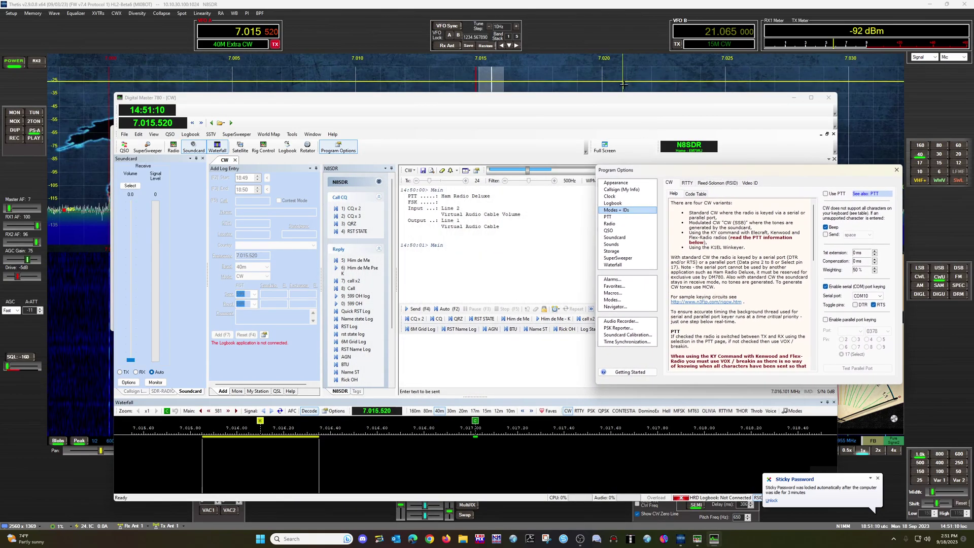
left_click_drag(623, 96, 511, 363)
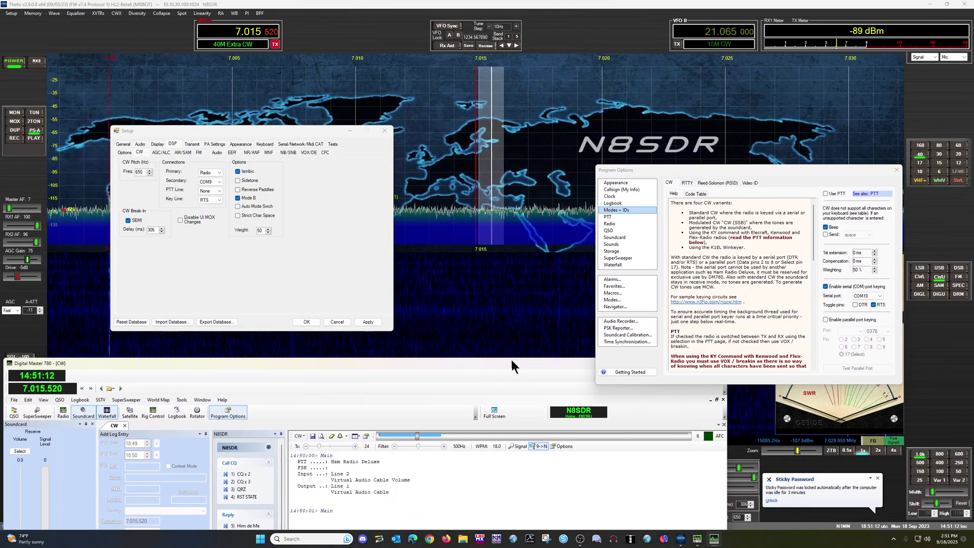
left_click_drag(711, 166, 539, 128)
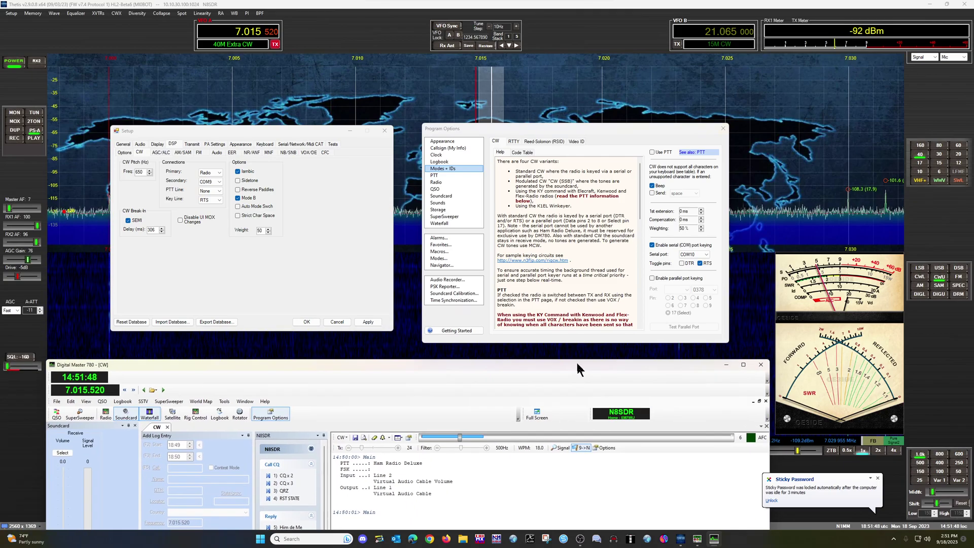
Close DM780's Program Options and the Thetis Setup, and reposition the DM780 window to uncover the Thetis level sliders.
left_click_drag(578, 366, 604, 199)
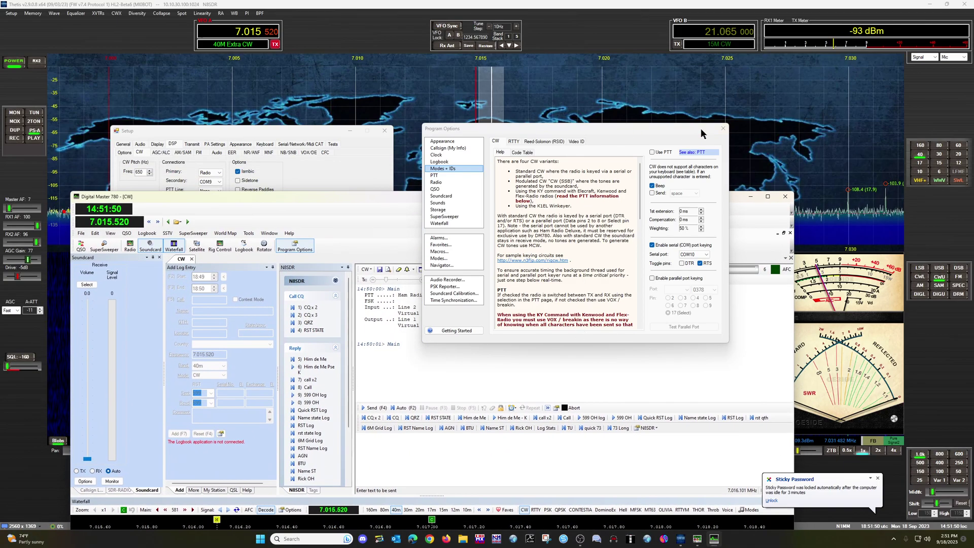
left_click(350, 178)
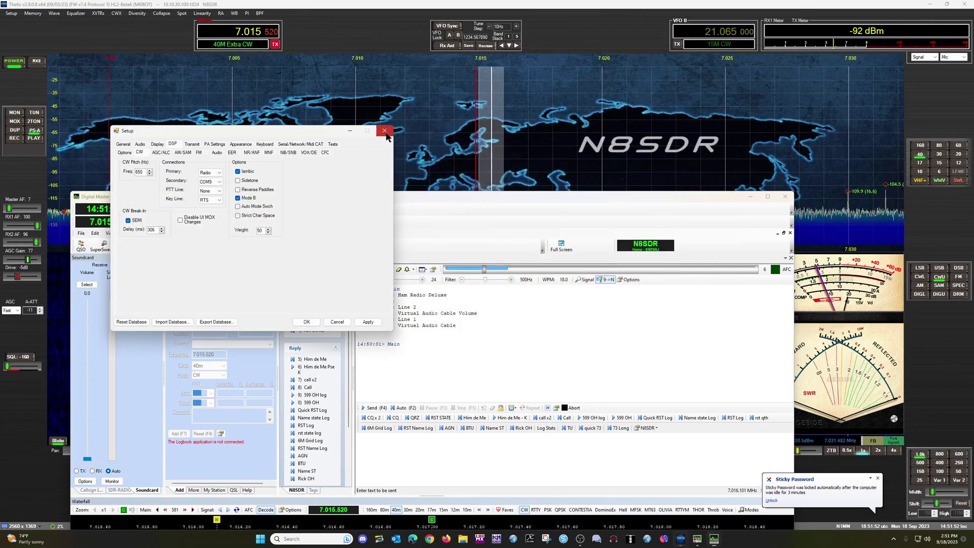
left_click(384, 130)
left_click_drag(429, 193, 382, 51)
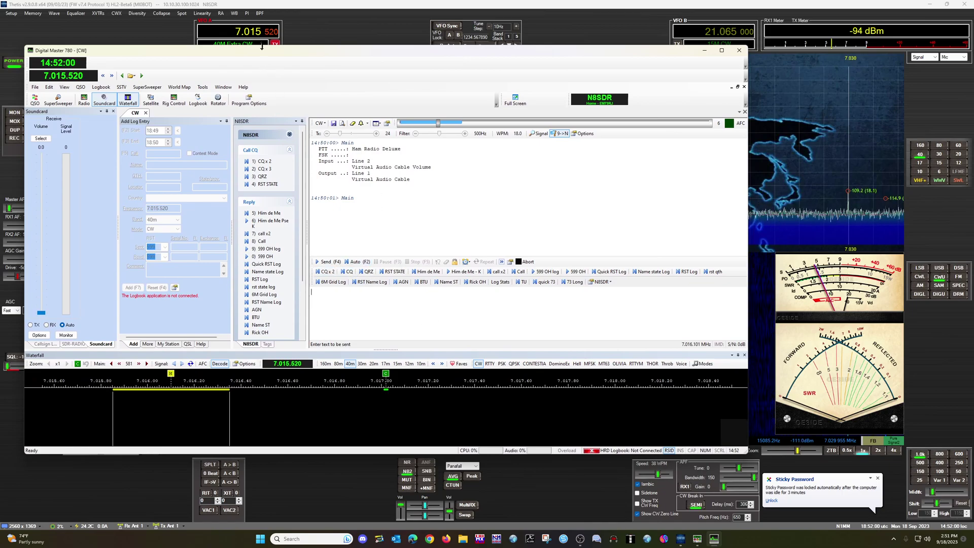
left_click_drag(266, 52, 306, 252)
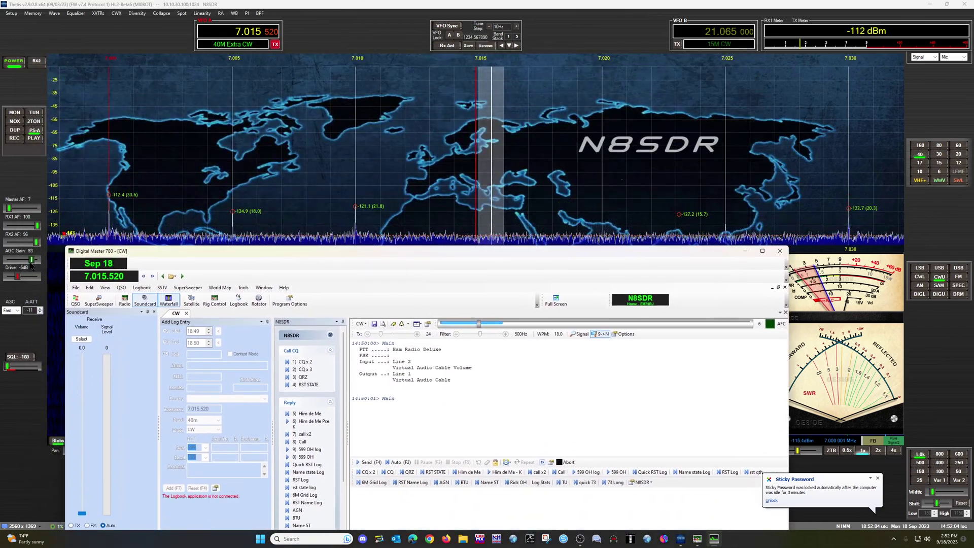
Lower the Thetis drive to -7.5dB, bring DM780 back into full view, and transmit its CQ macro in CW.
left_click_drag(18, 277, 7, 276)
left_click(682, 540)
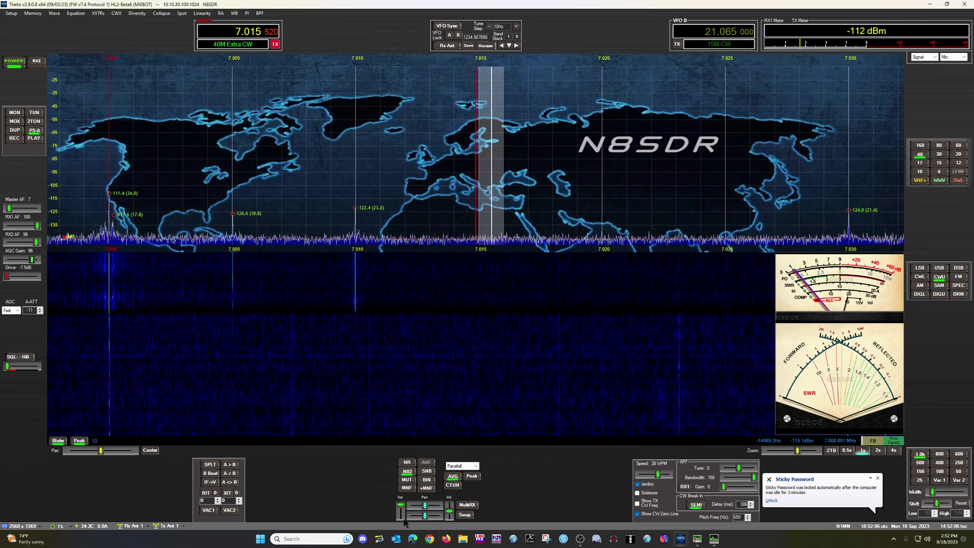
left_click(695, 542)
mouse_move(696, 543)
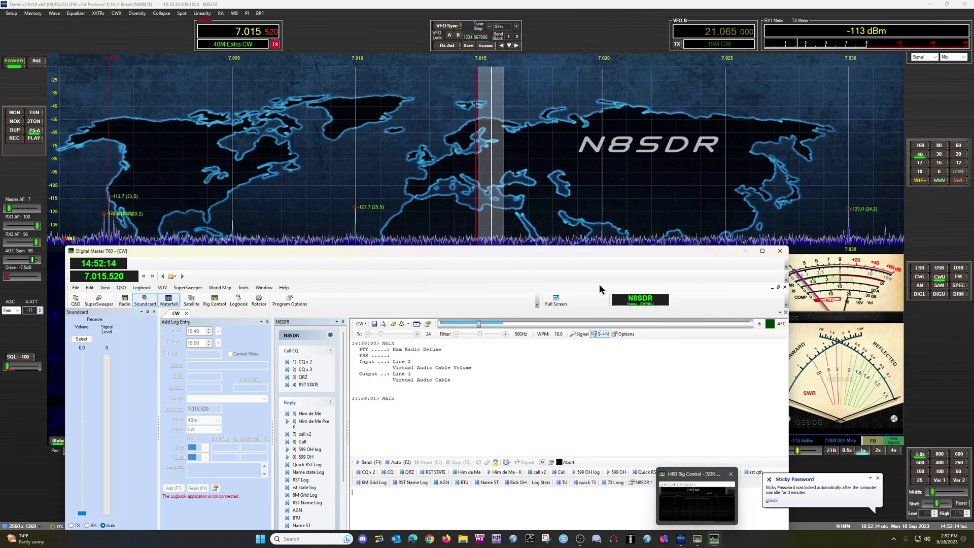
left_click_drag(589, 251, 559, 109)
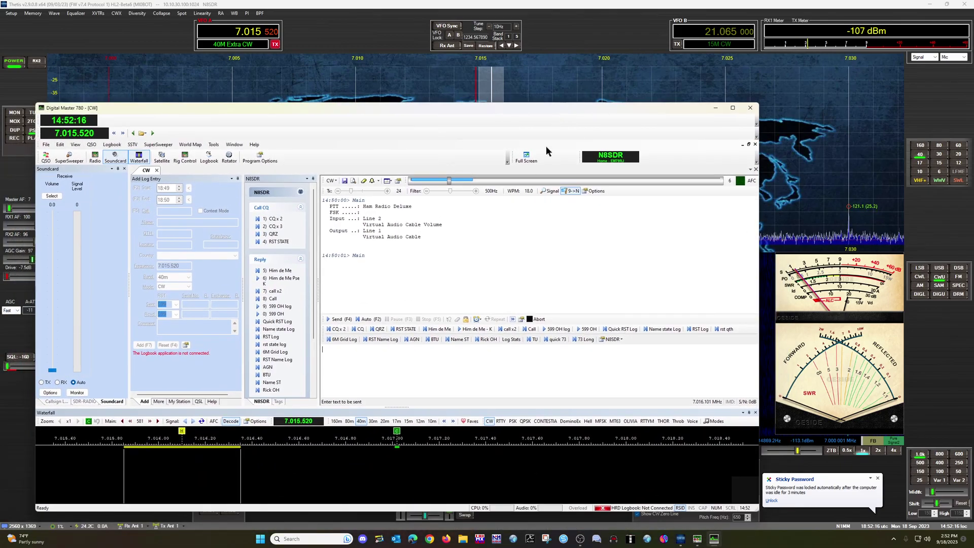
left_click(362, 329)
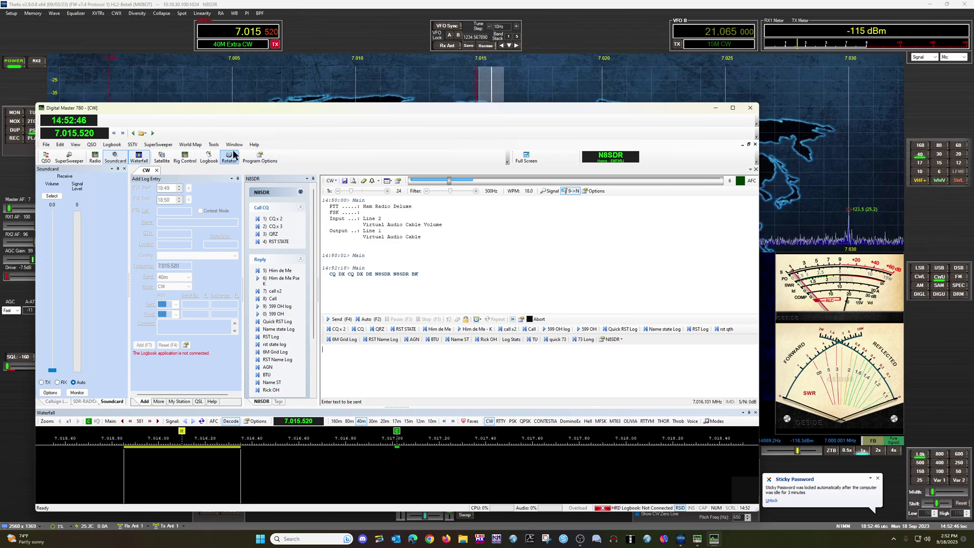
Review the virtual audio cable devices in DM780's Soundcard options and the PSK variants in its mode list.
left_click(263, 157)
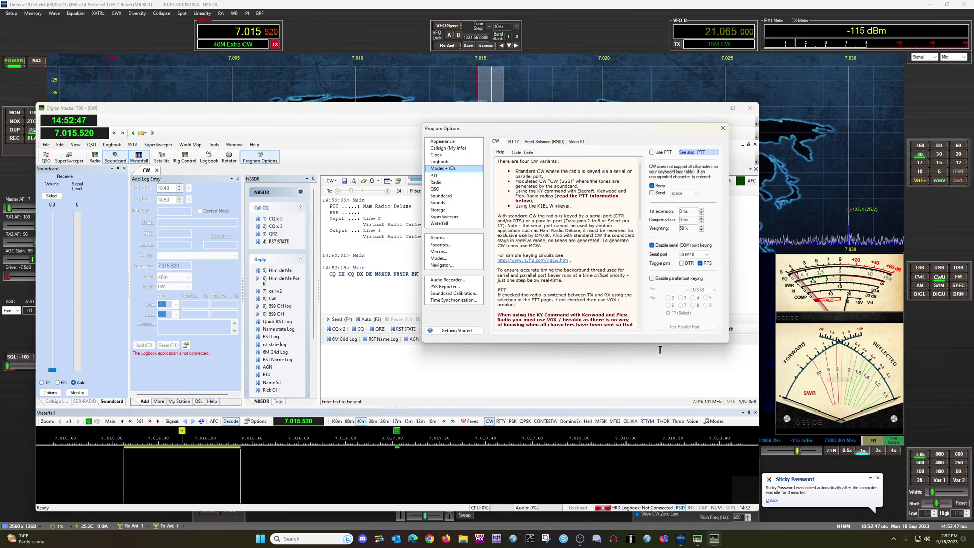
left_click(439, 196)
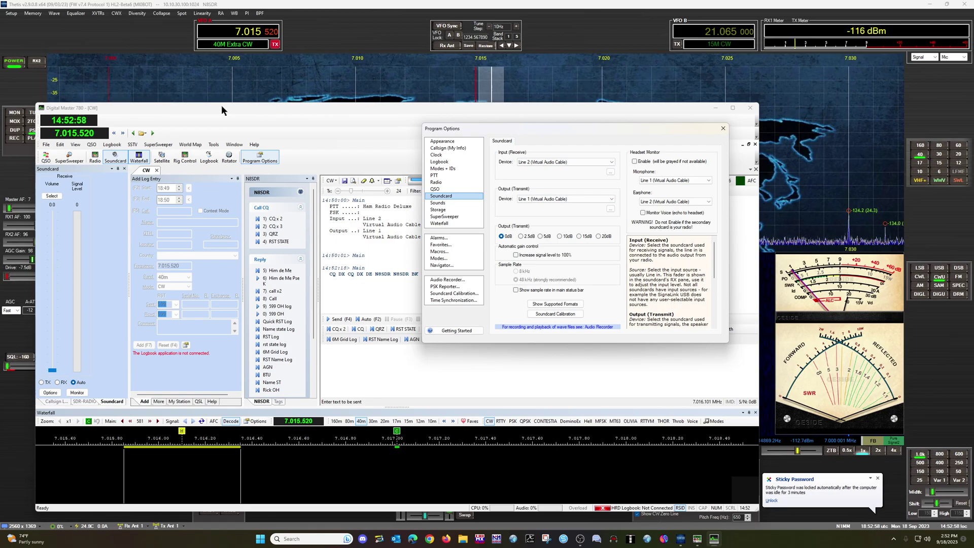
left_click(330, 180)
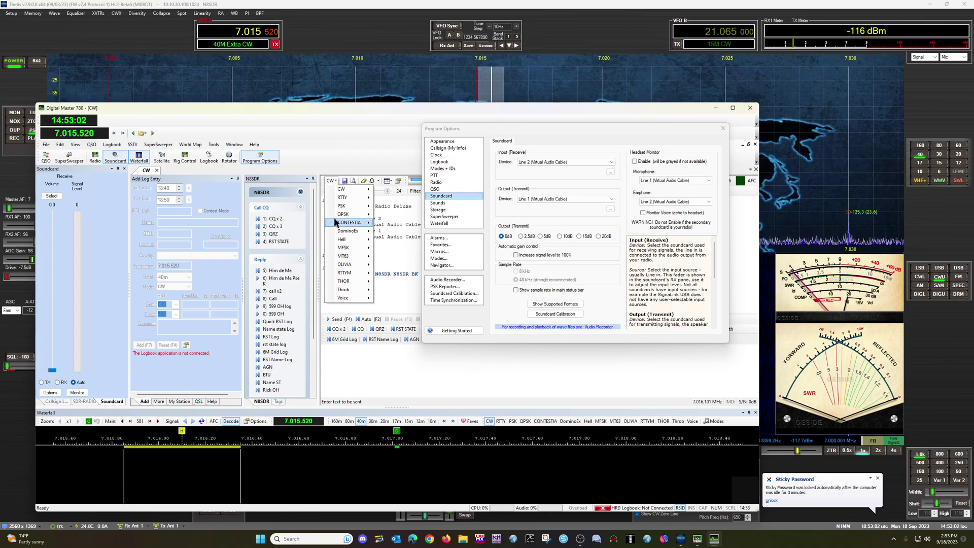
mouse_move(345, 205)
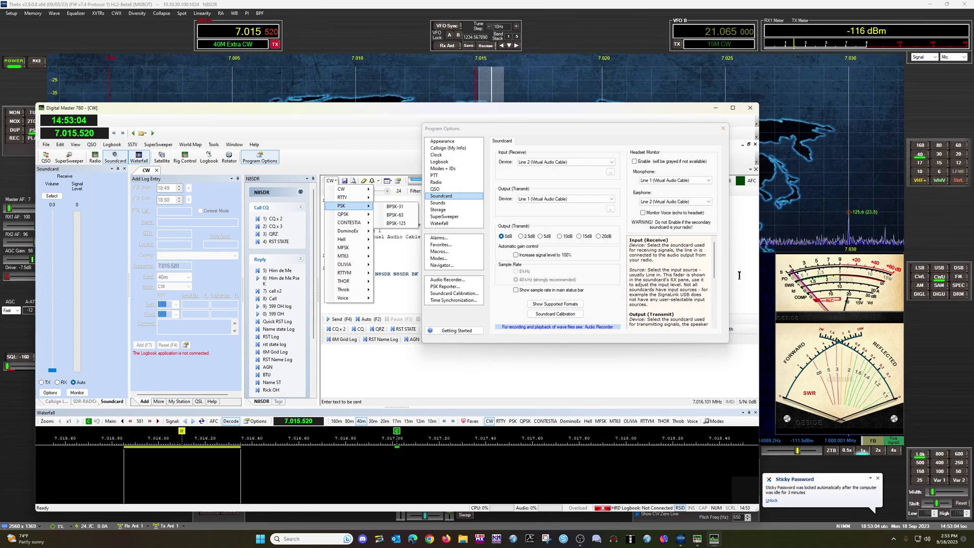
Set Thetis to DIGU mode with VAC1 enabled and return to DM780 to check the incoming audio.
left_click(939, 294)
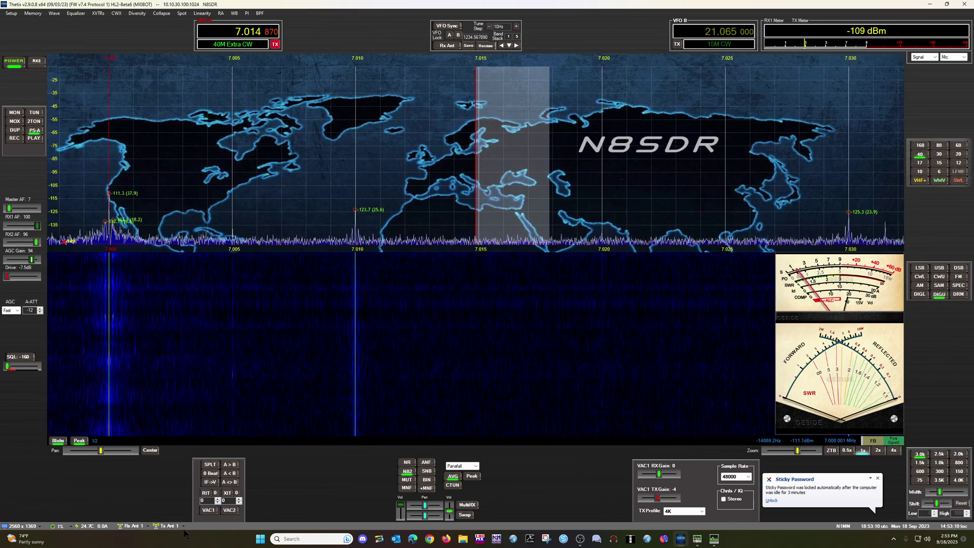
left_click(206, 510)
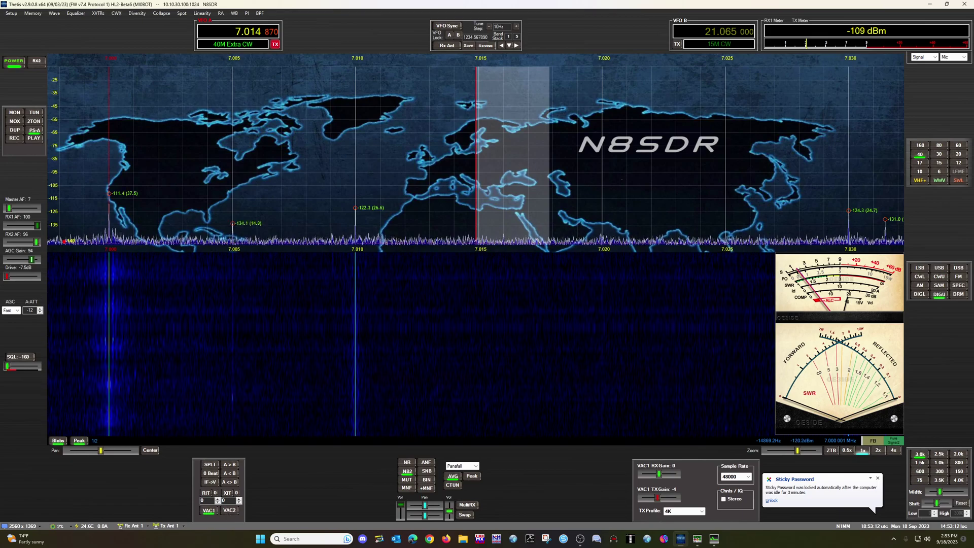
left_click(715, 539)
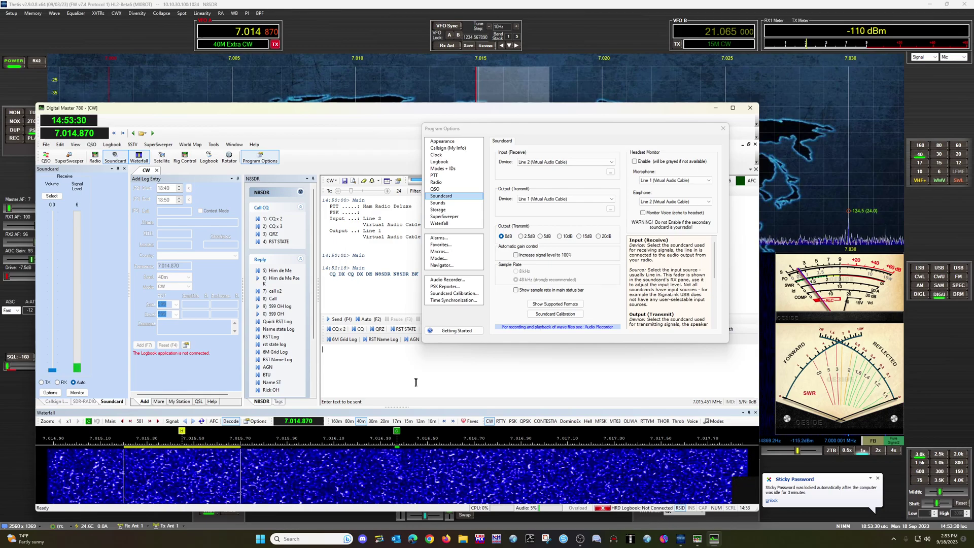
Open the Thetis Setup again, move it clear, and review the serial CAT port settings.
left_click(10, 14)
left_click_drag(252, 128, 458, 125)
left_click(506, 132)
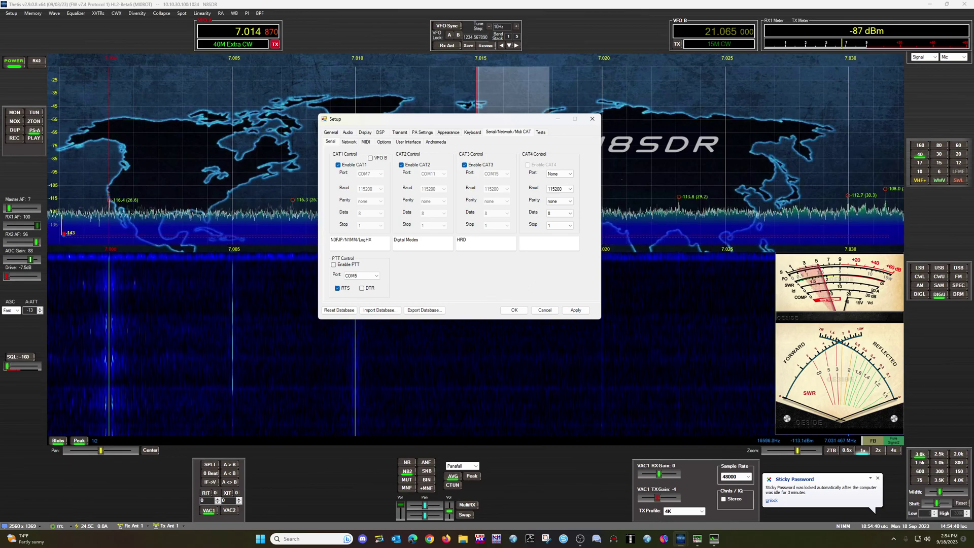
left_click(580, 539)
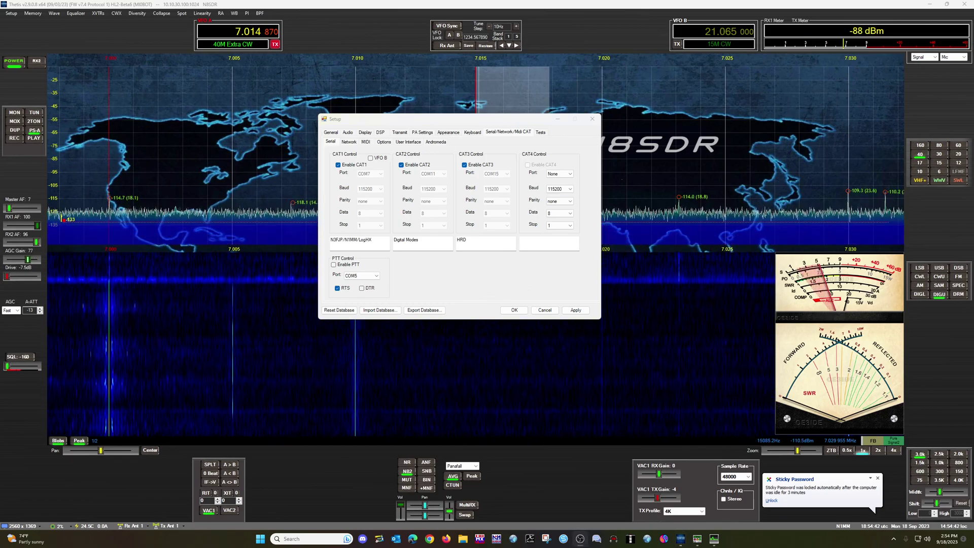